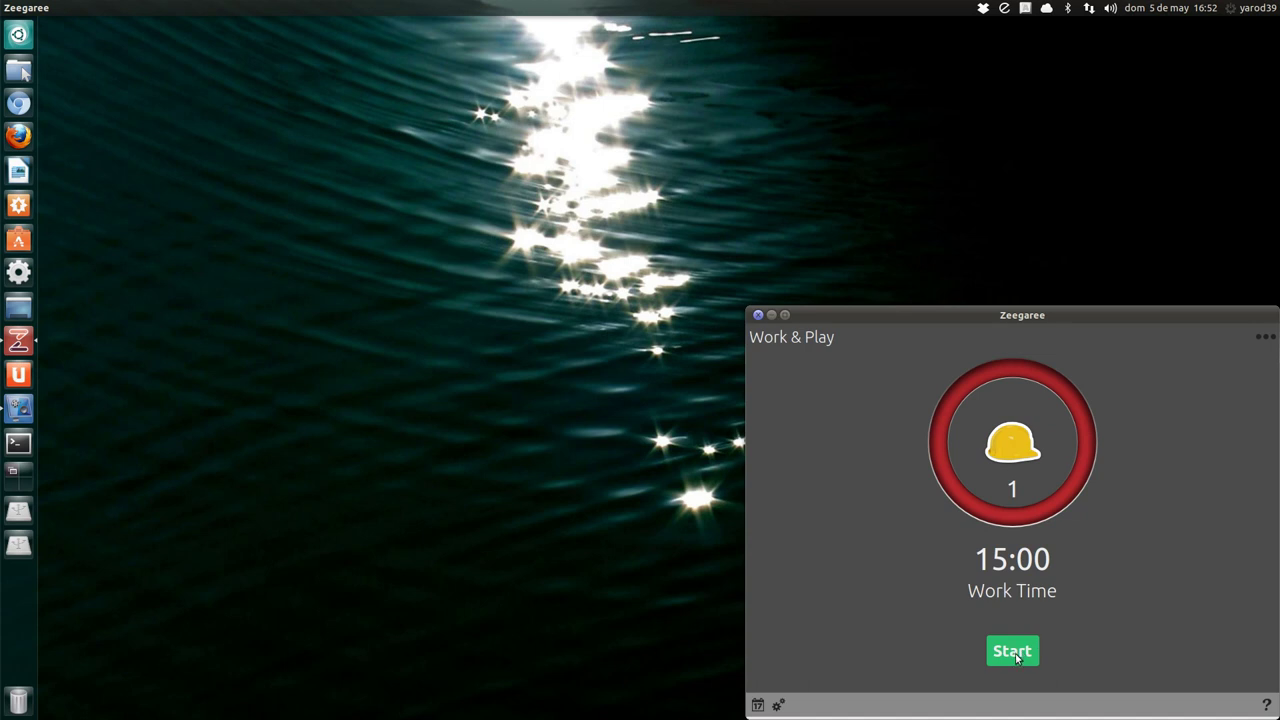
Start the 15:00 work timer in Zeegaree and minimize its window.
click(1012, 651)
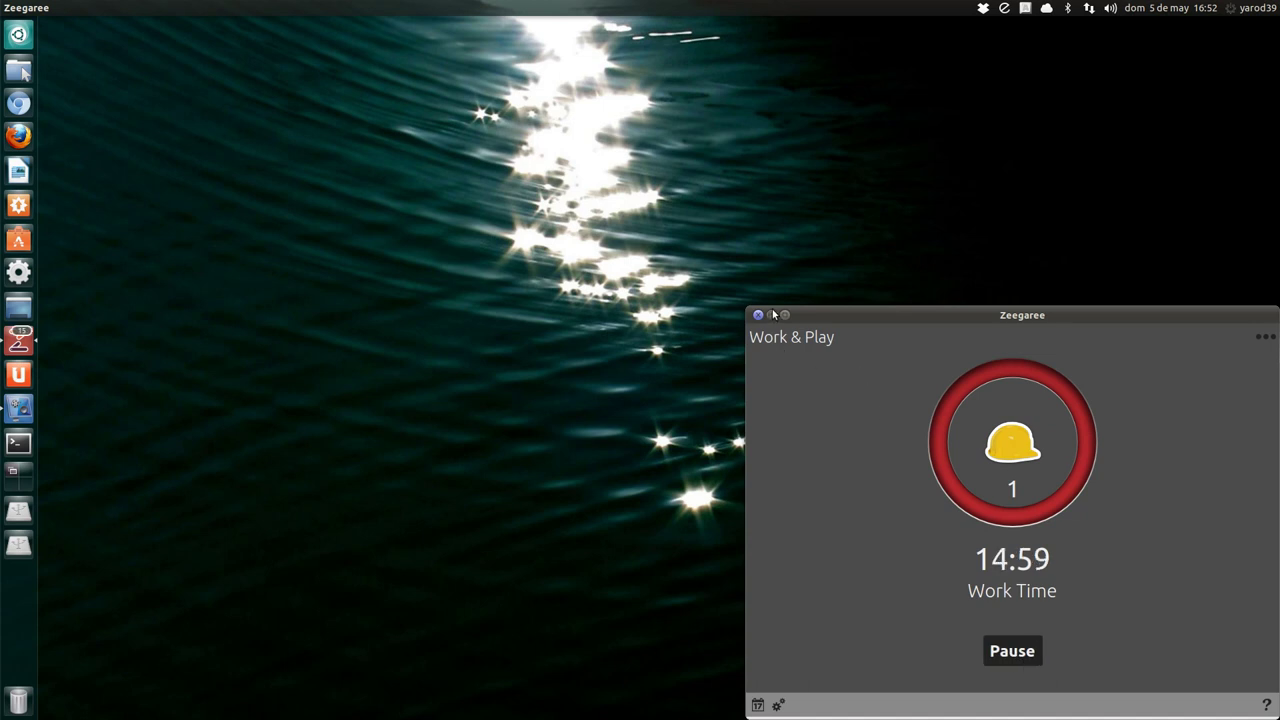
click(772, 315)
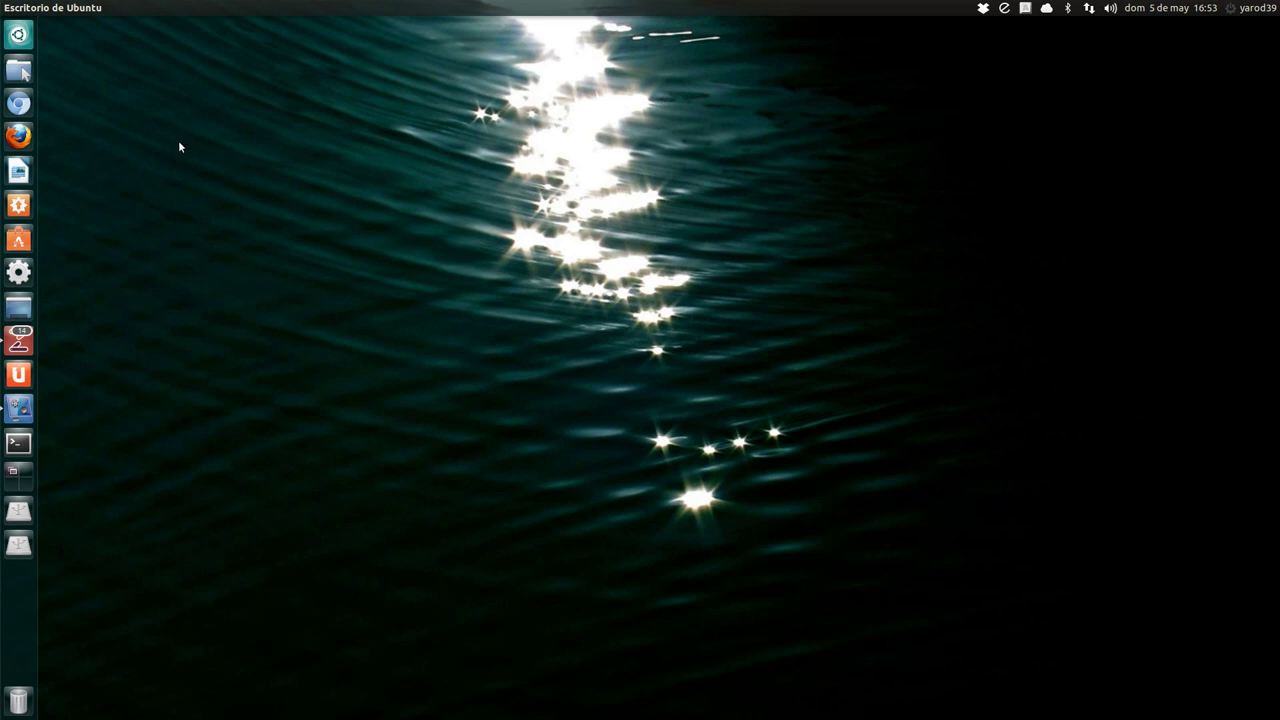
Launch Y PPA Manager and search all Launchpad PPAs for "noobslabs".
click(20, 36)
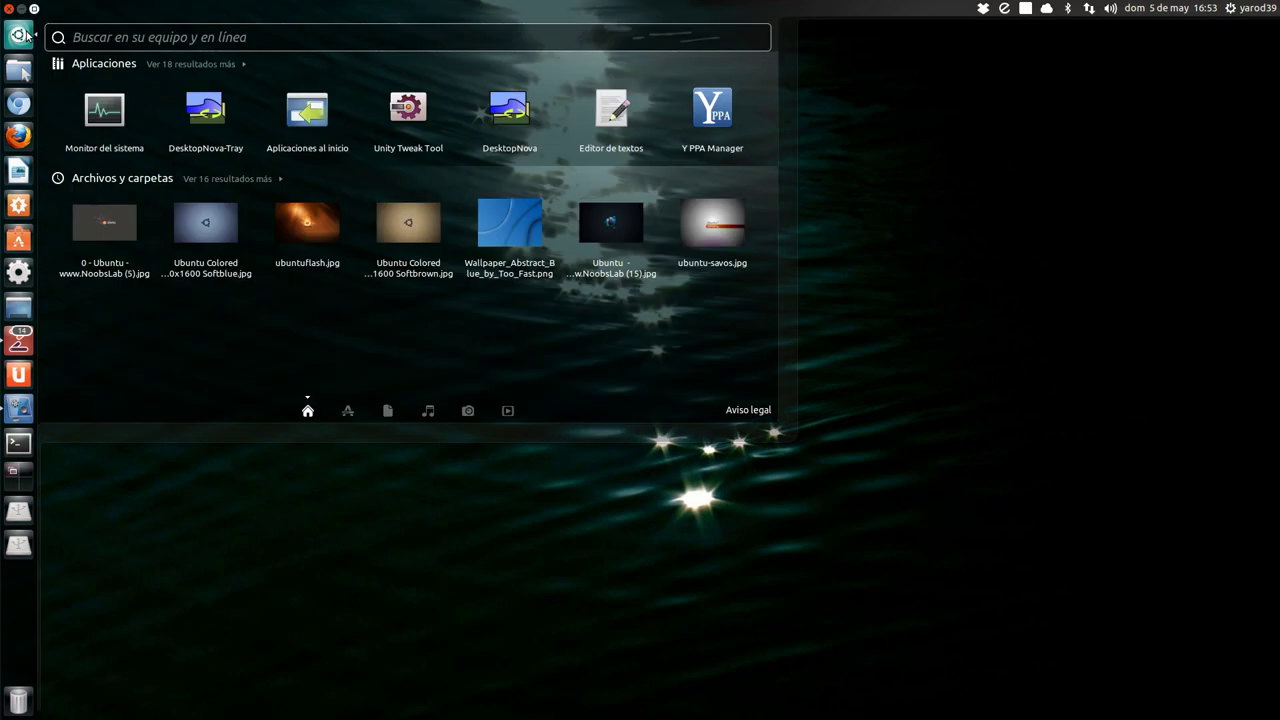
click(700, 112)
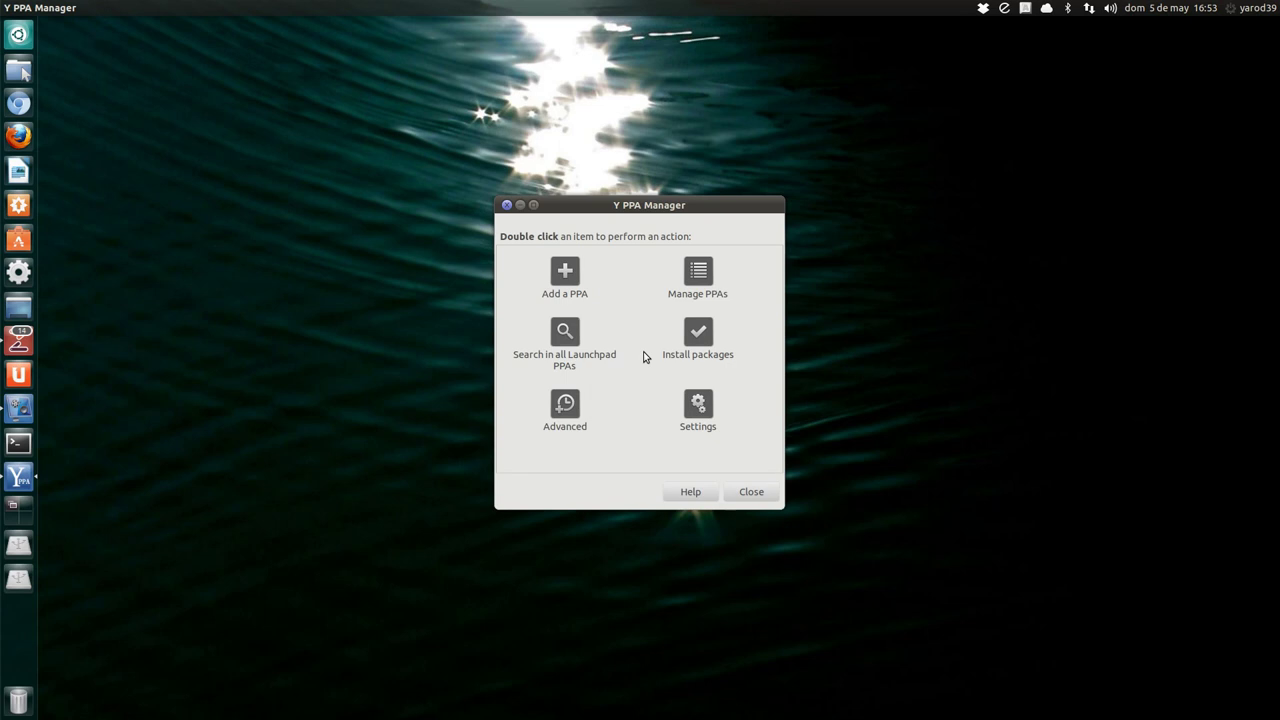
click(568, 336)
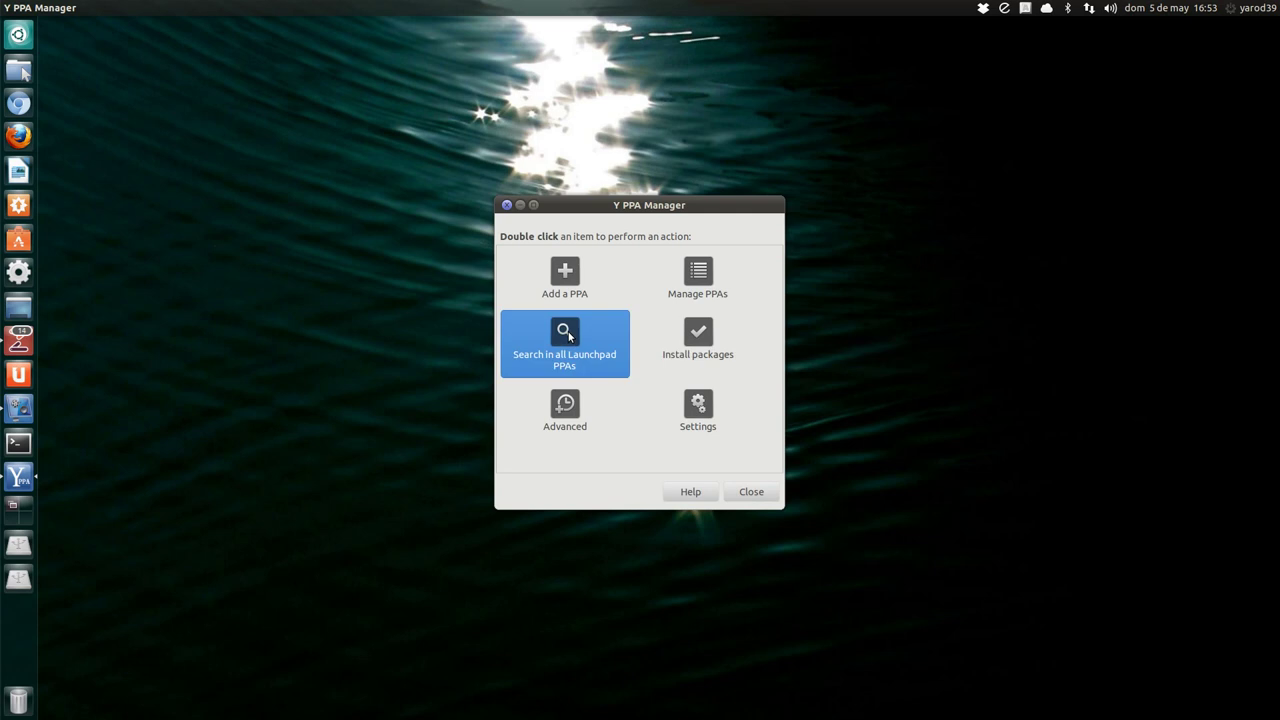
double_click(568, 336)
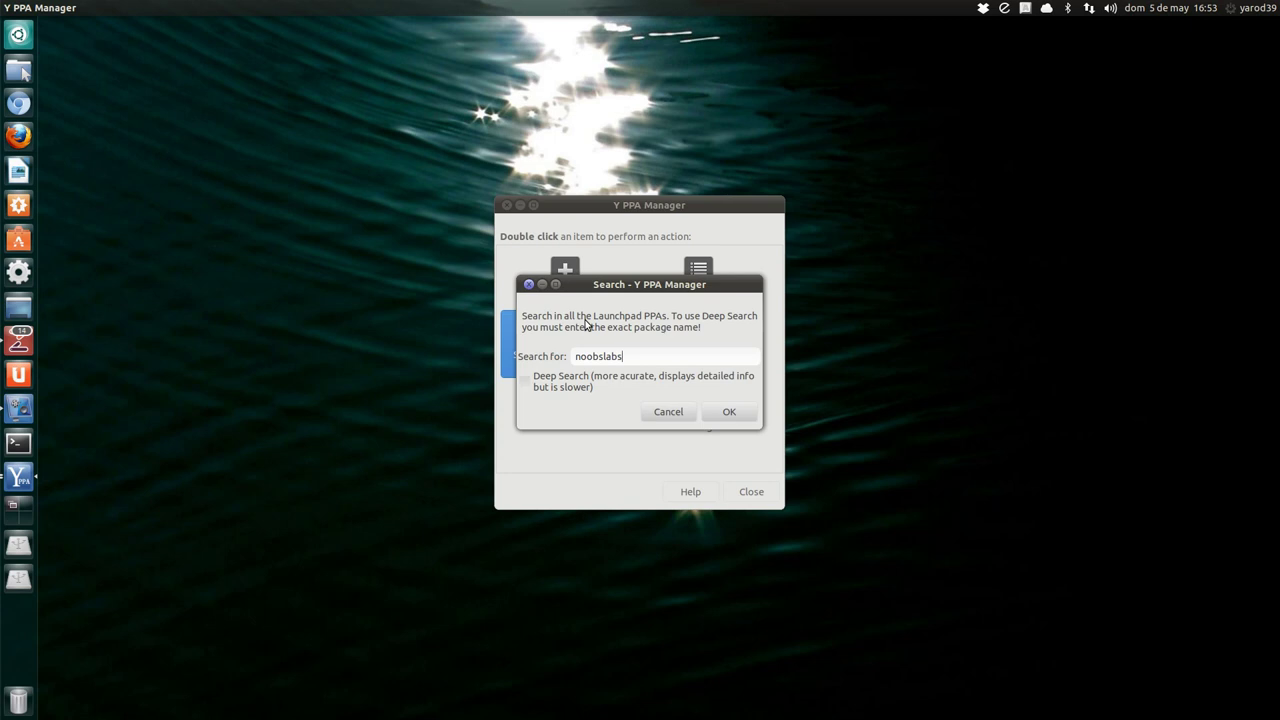
key(Return)
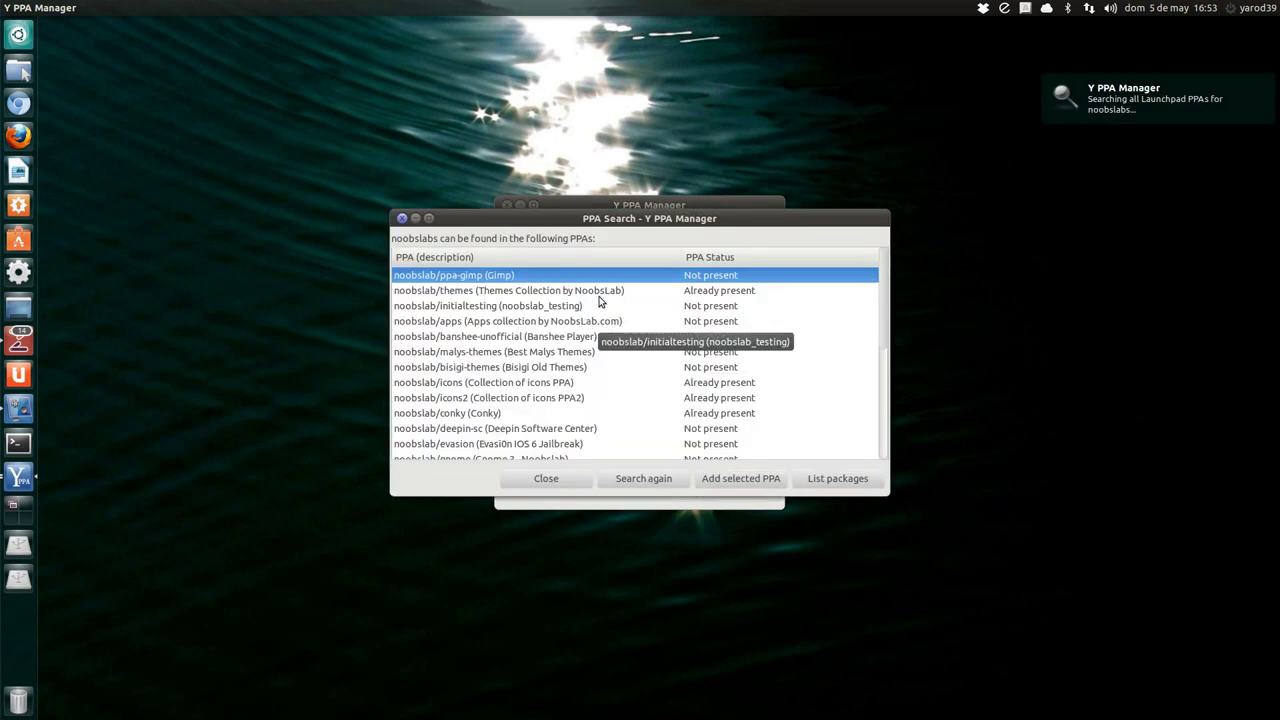
List and select all packages in the noobslab/themes PPA, closing Y PPA Manager without installing them.
click(524, 291)
double_click(524, 291)
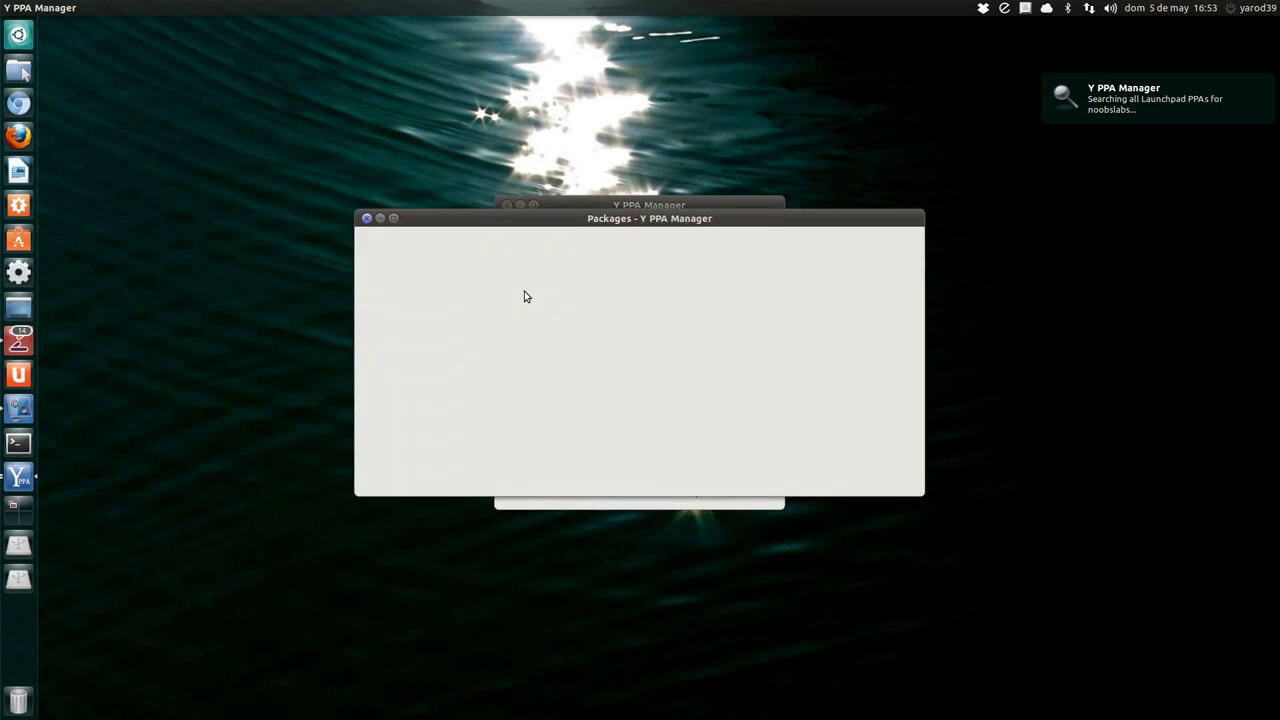
scroll(490, 330, down, 10)
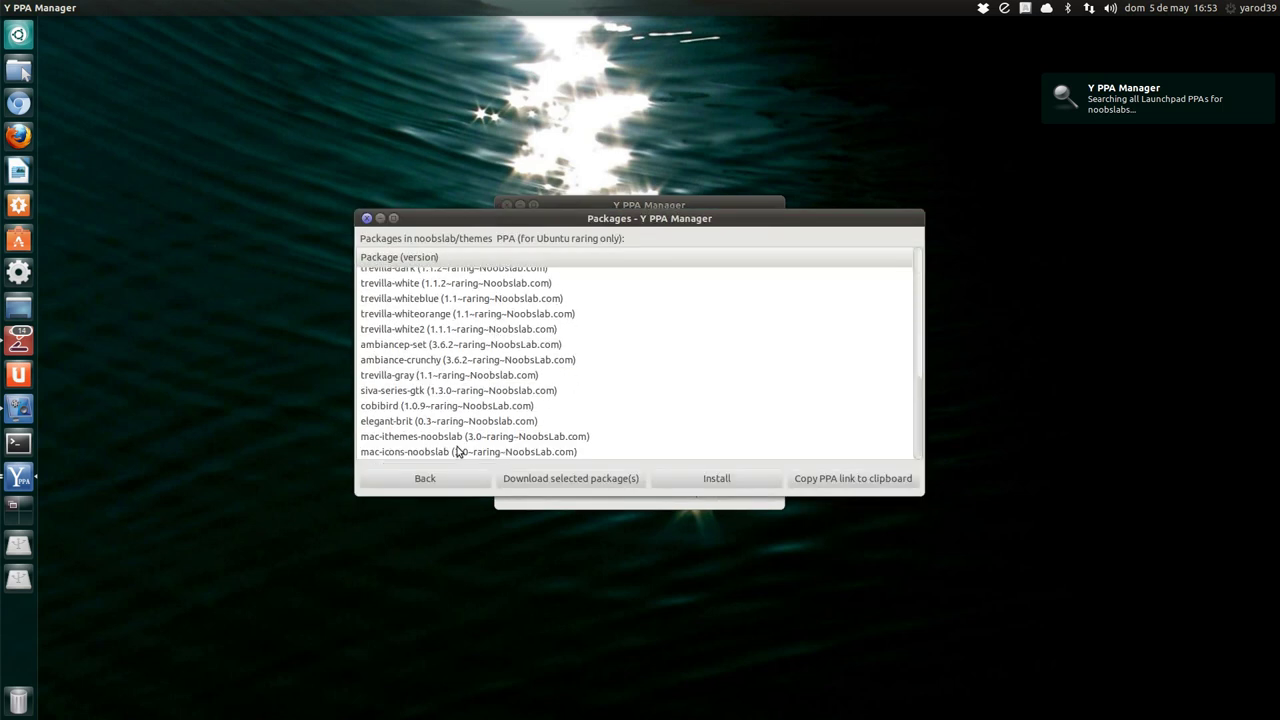
key(ctrl+a)
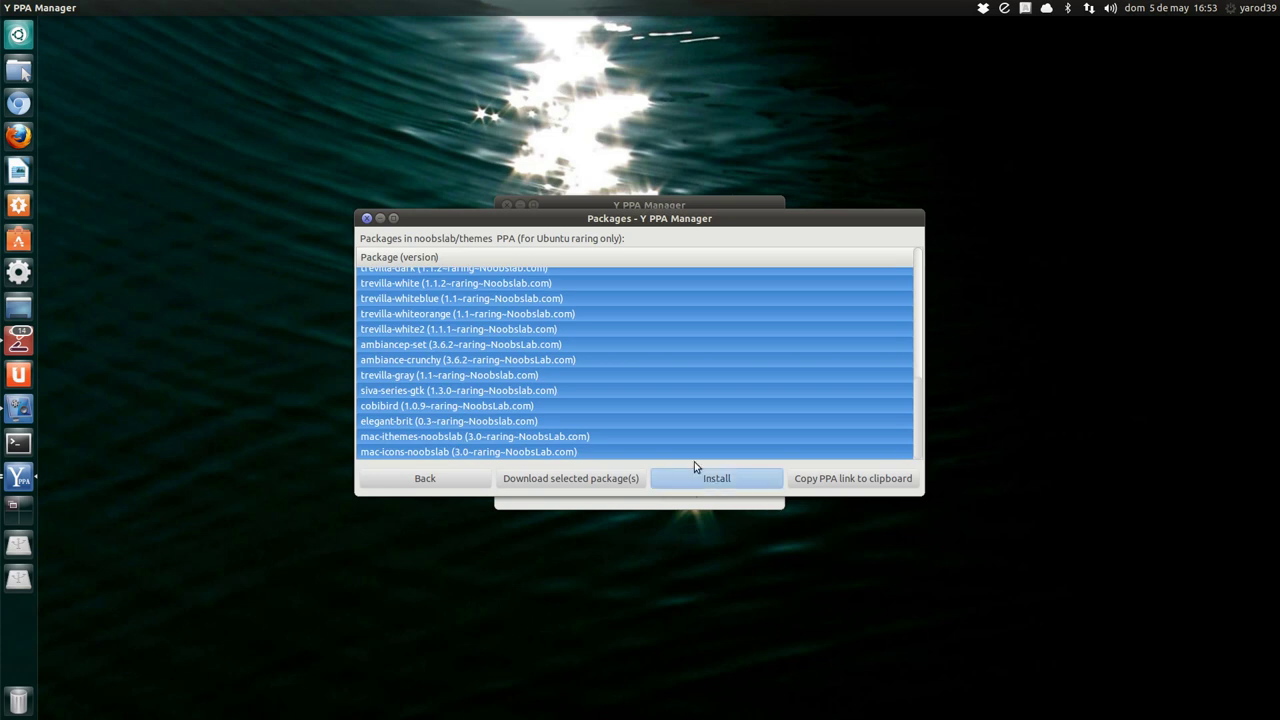
click(368, 218)
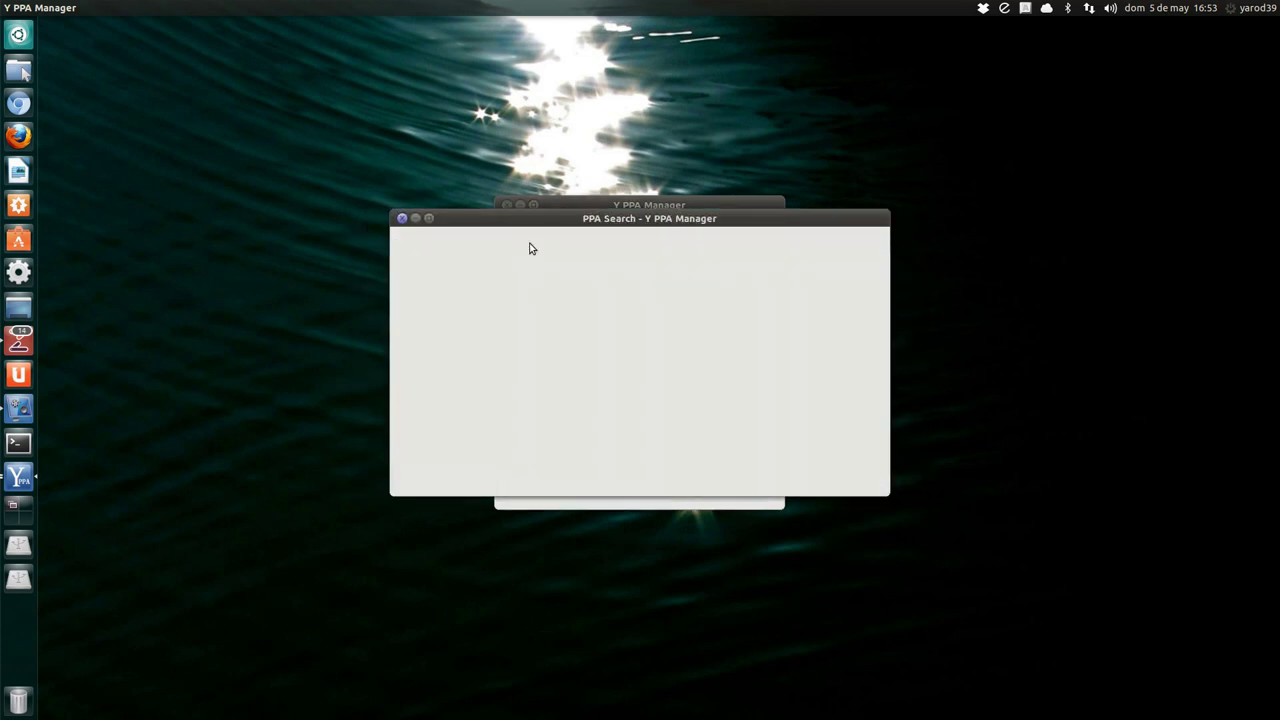
click(400, 218)
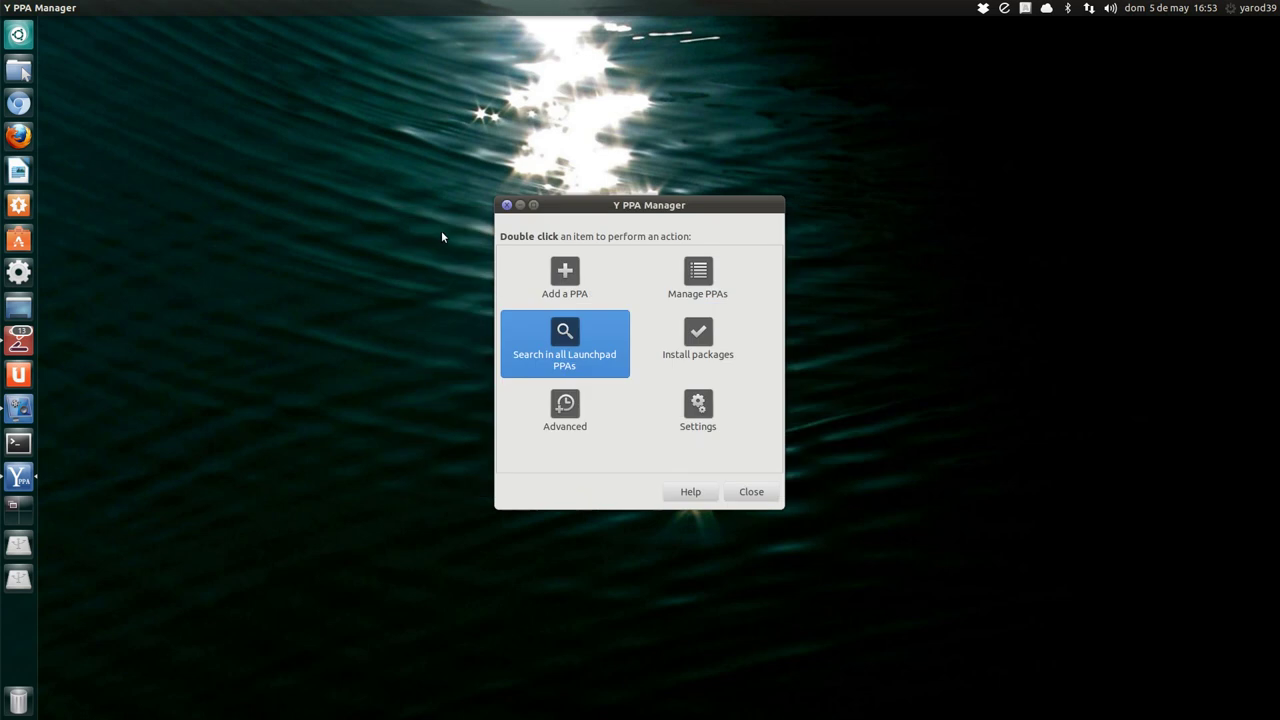
click(507, 206)
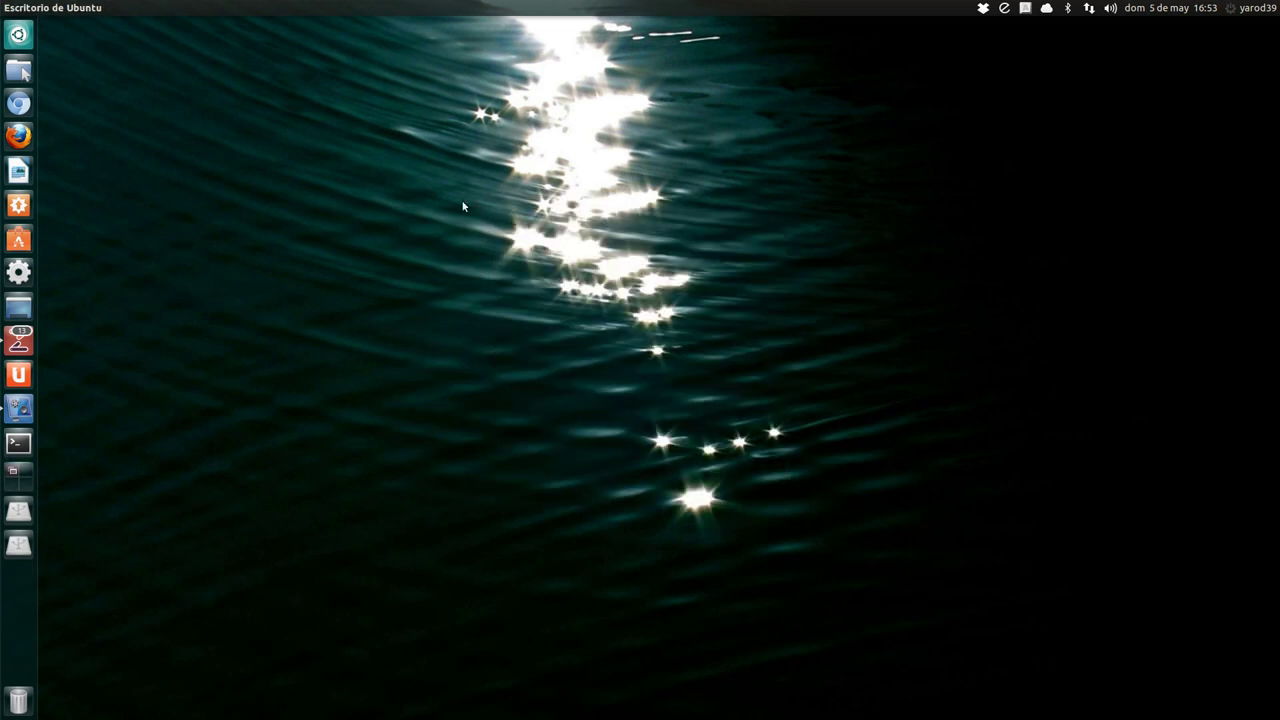
Open Unity Tweak Tool and browse the list of available GTK themes.
click(20, 38)
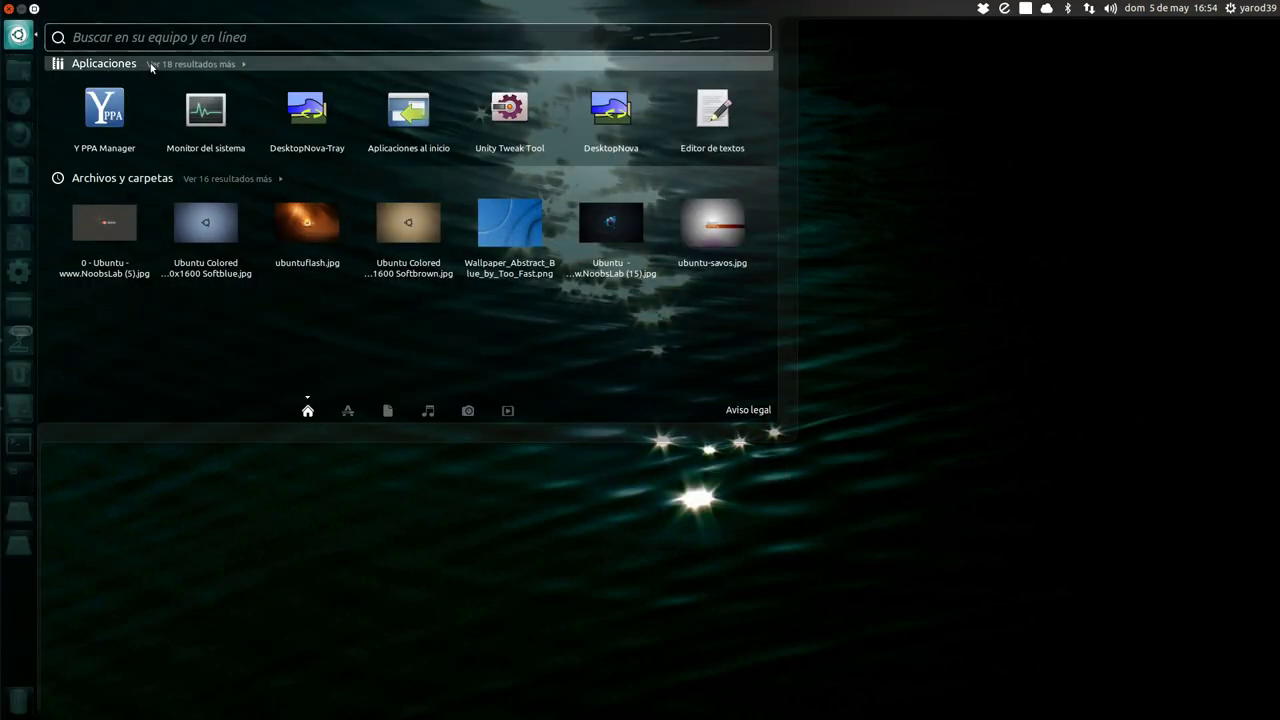
click(506, 107)
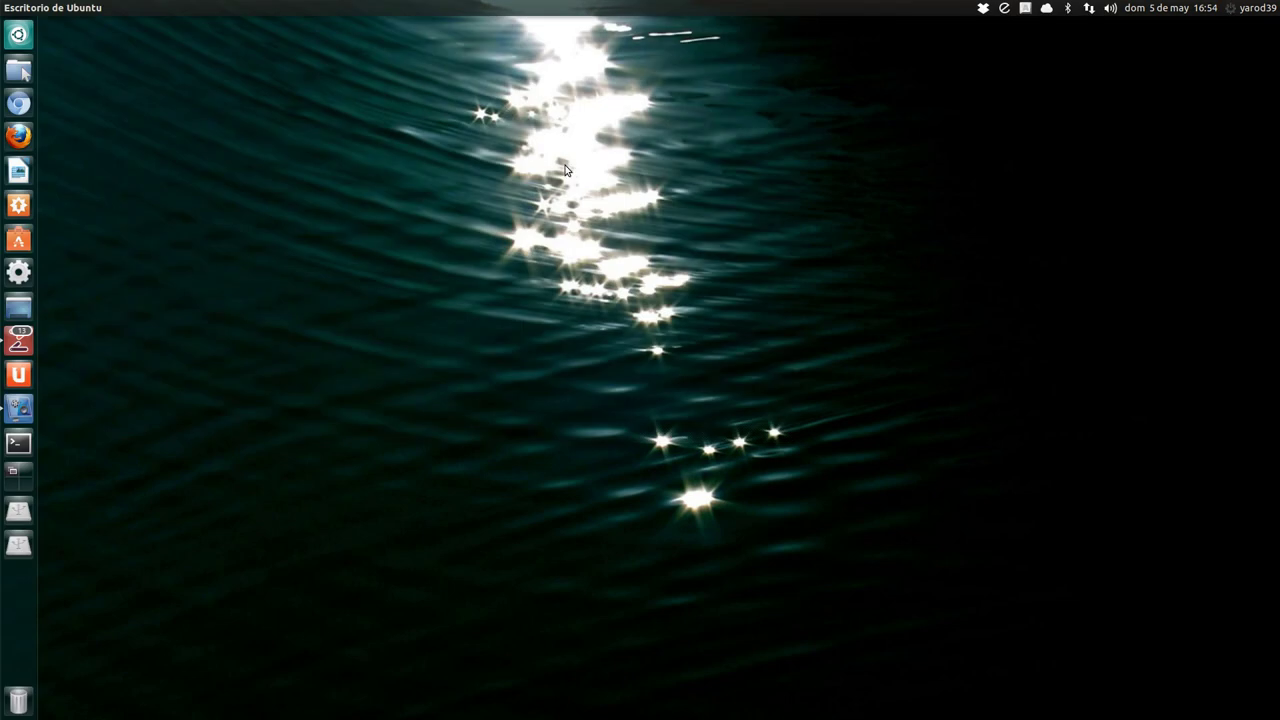
drag(295, 270, 803, 104)
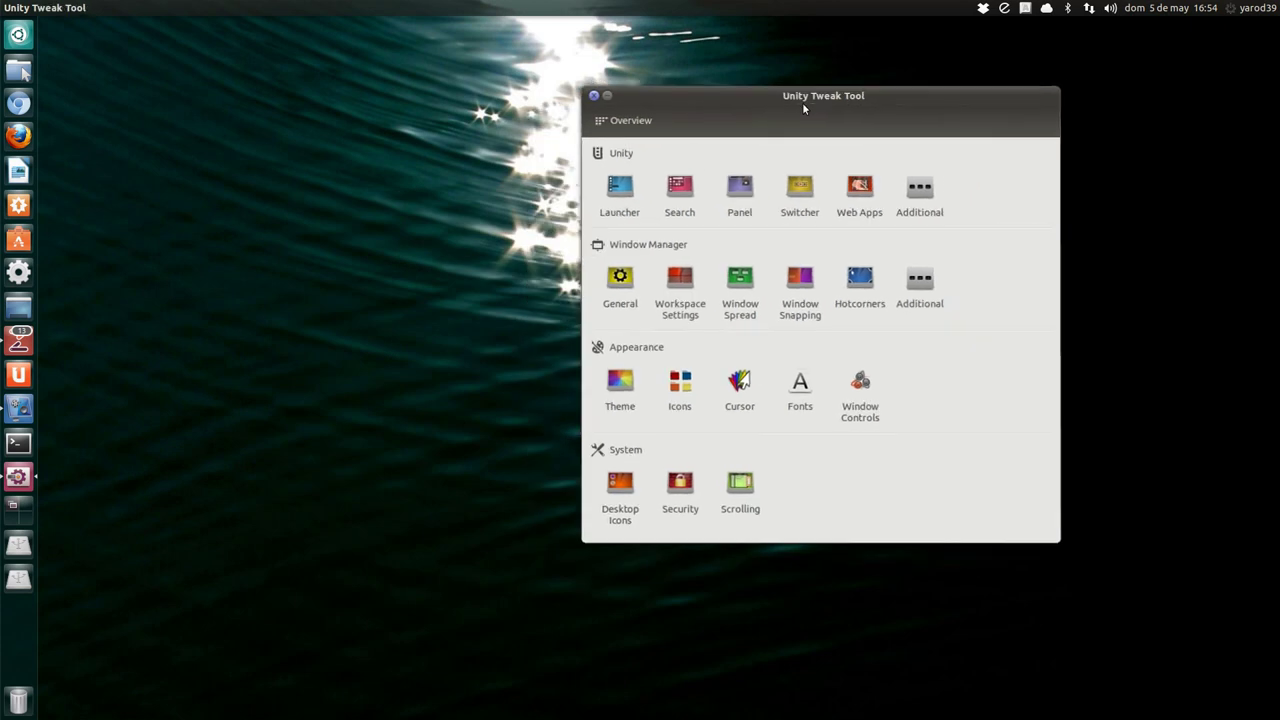
click(620, 384)
scroll(704, 237, down, 5)
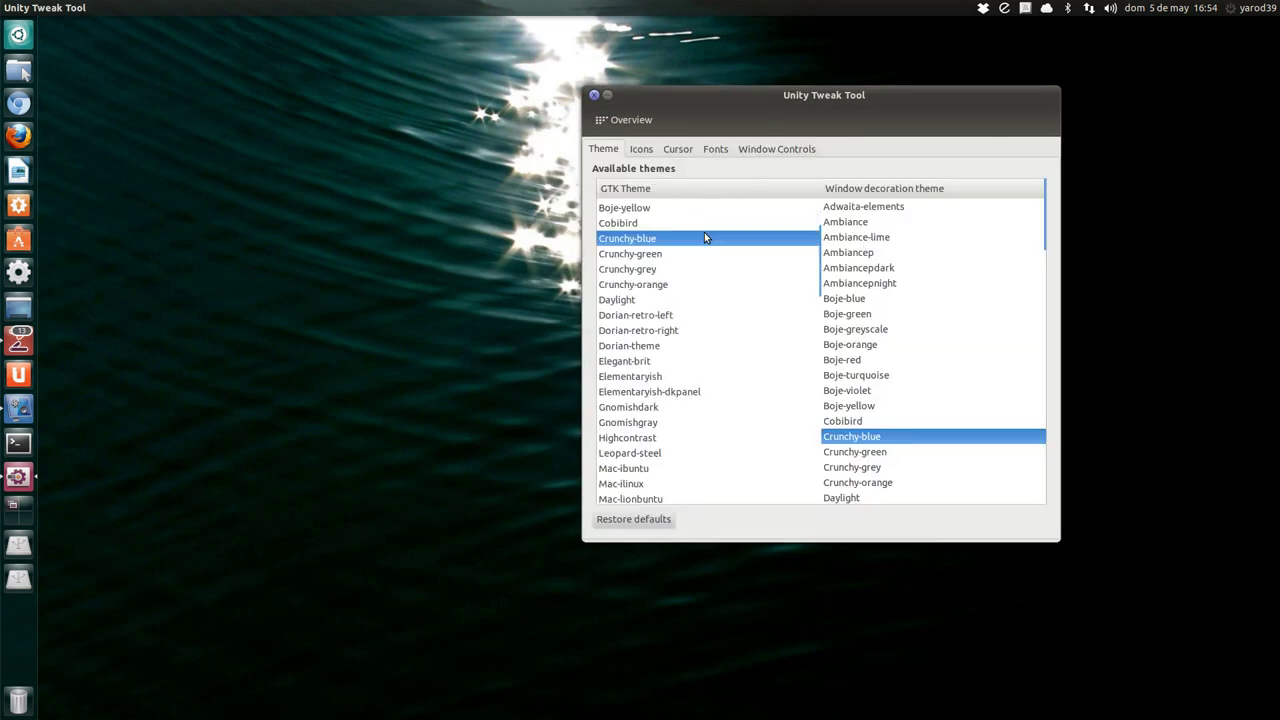
scroll(704, 237, down, 15)
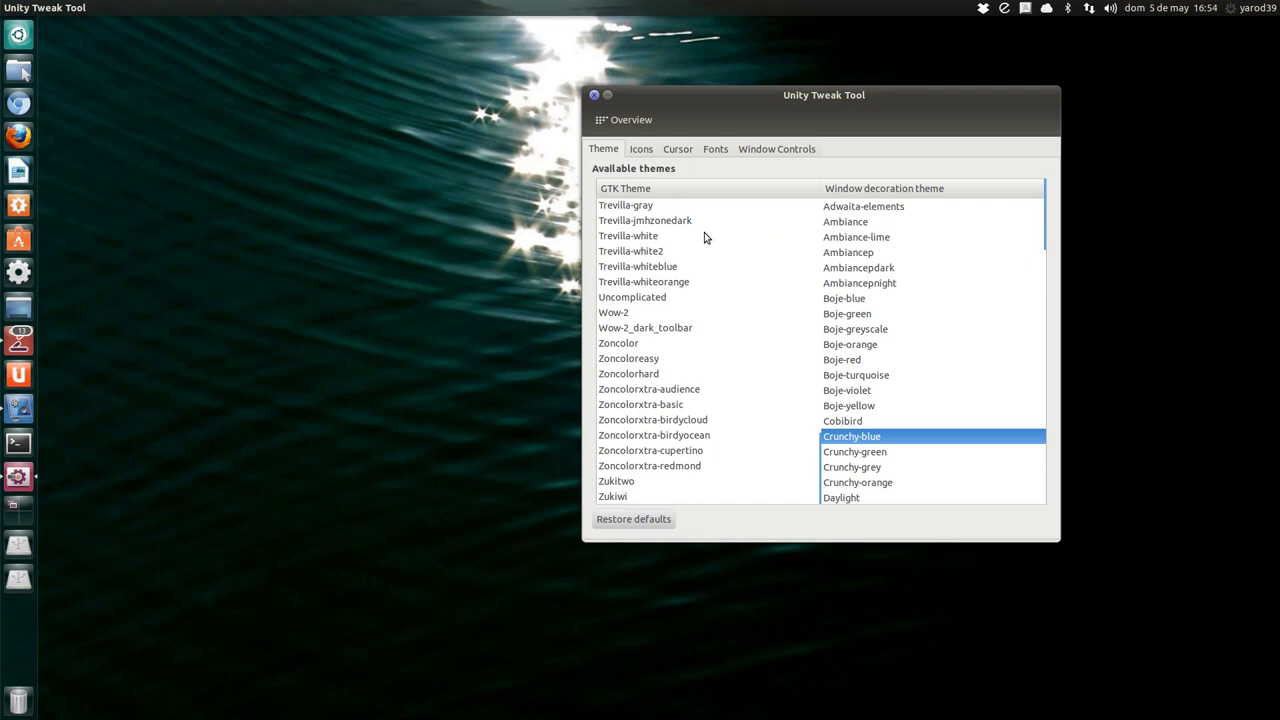
Browse the list of available icon themes and close Unity Tweak Tool.
click(641, 149)
scroll(668, 212, down, 3)
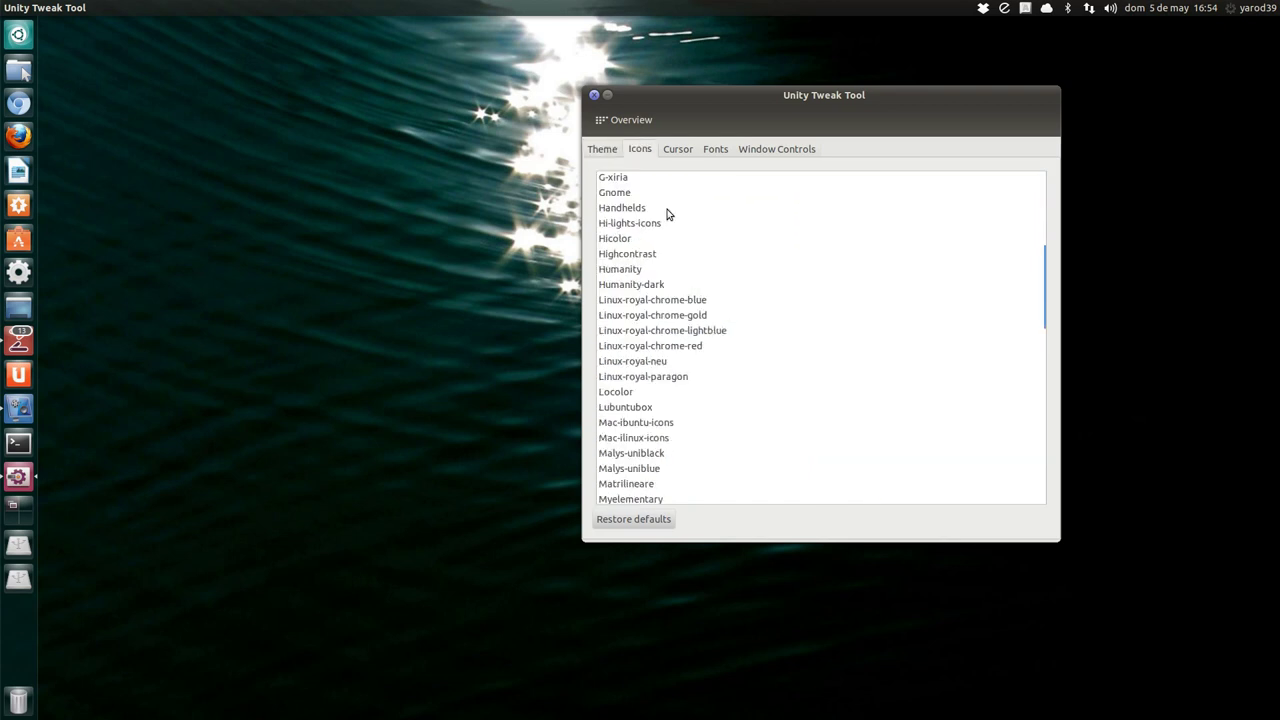
scroll(668, 213, down, 15)
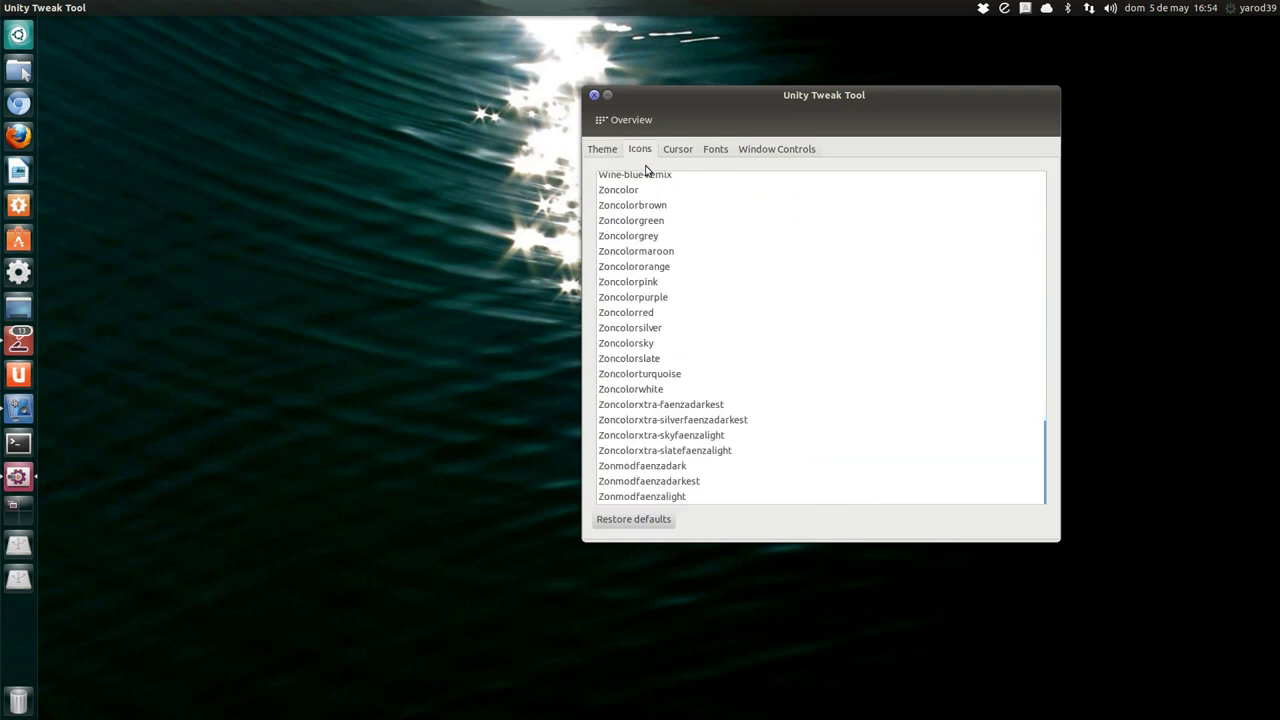
click(594, 95)
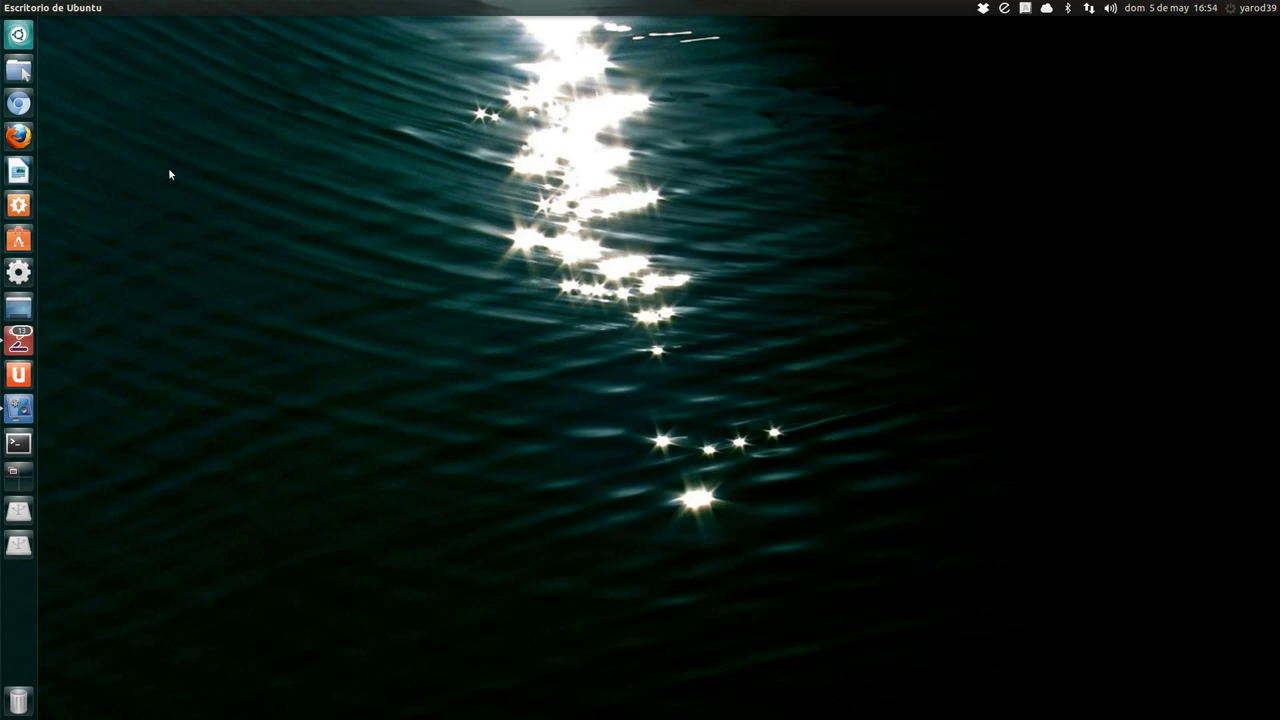
click(26, 38)
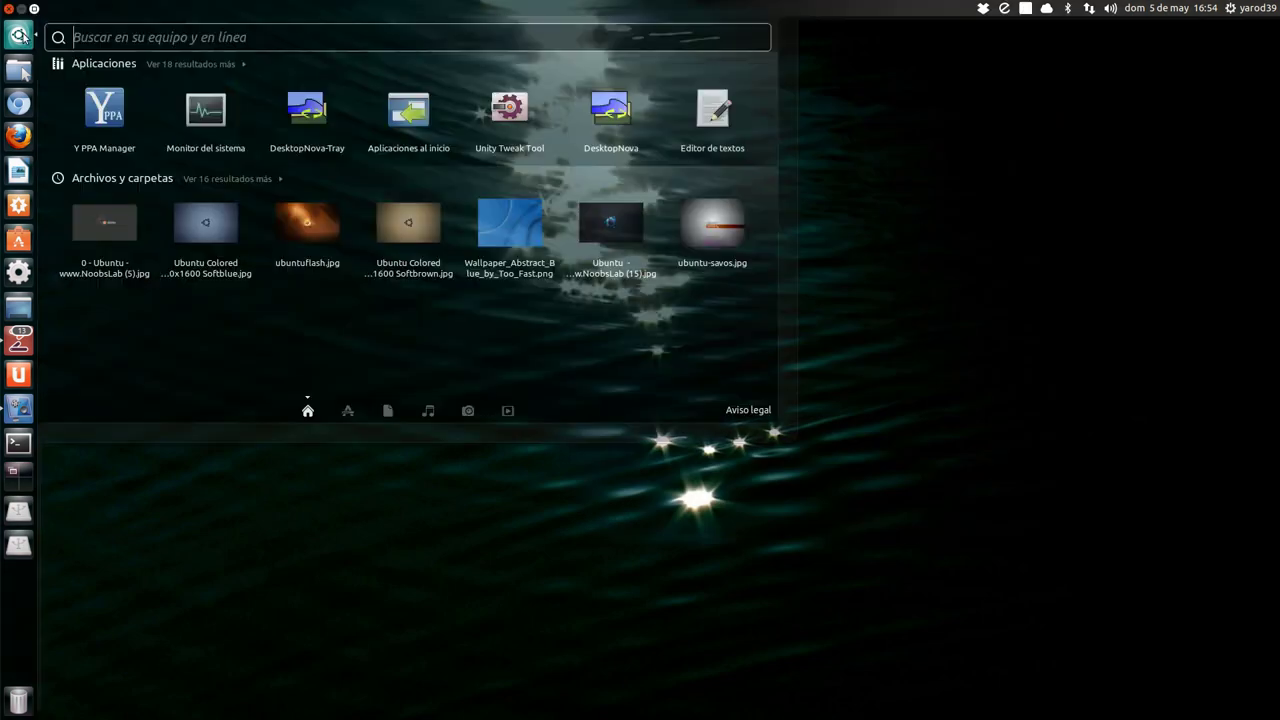
click(212, 112)
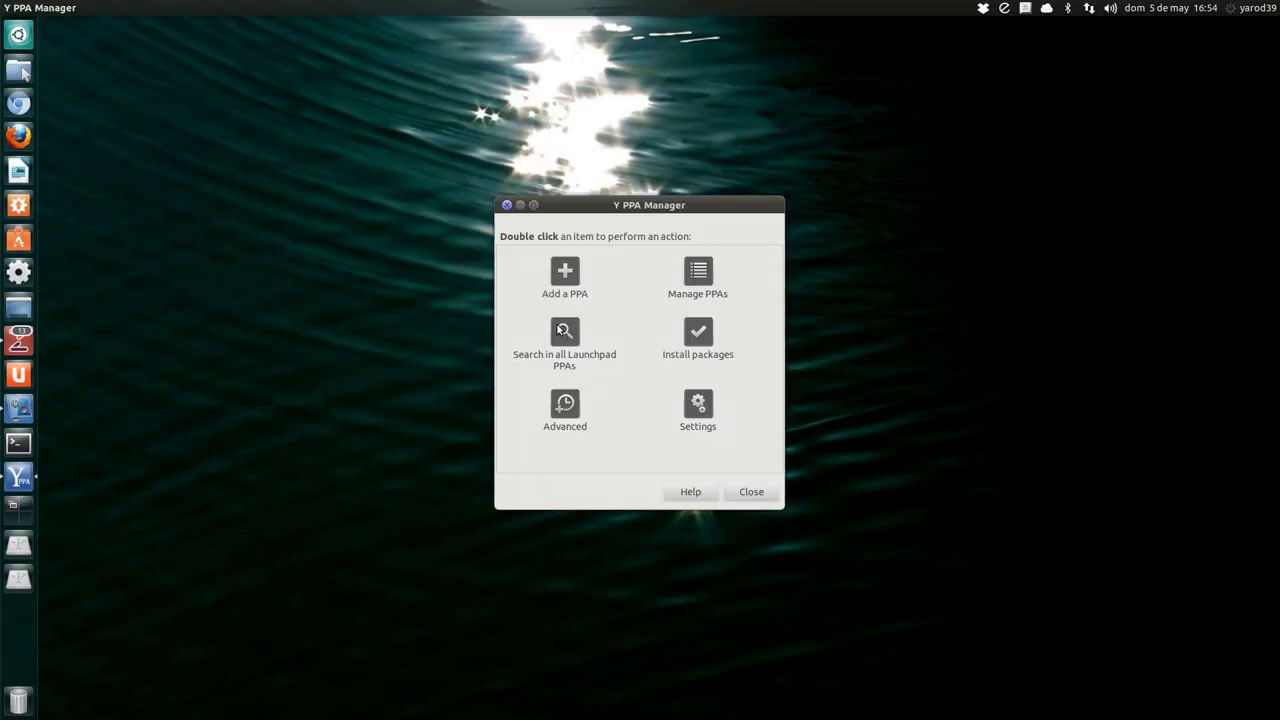
click(565, 334)
double_click(565, 334)
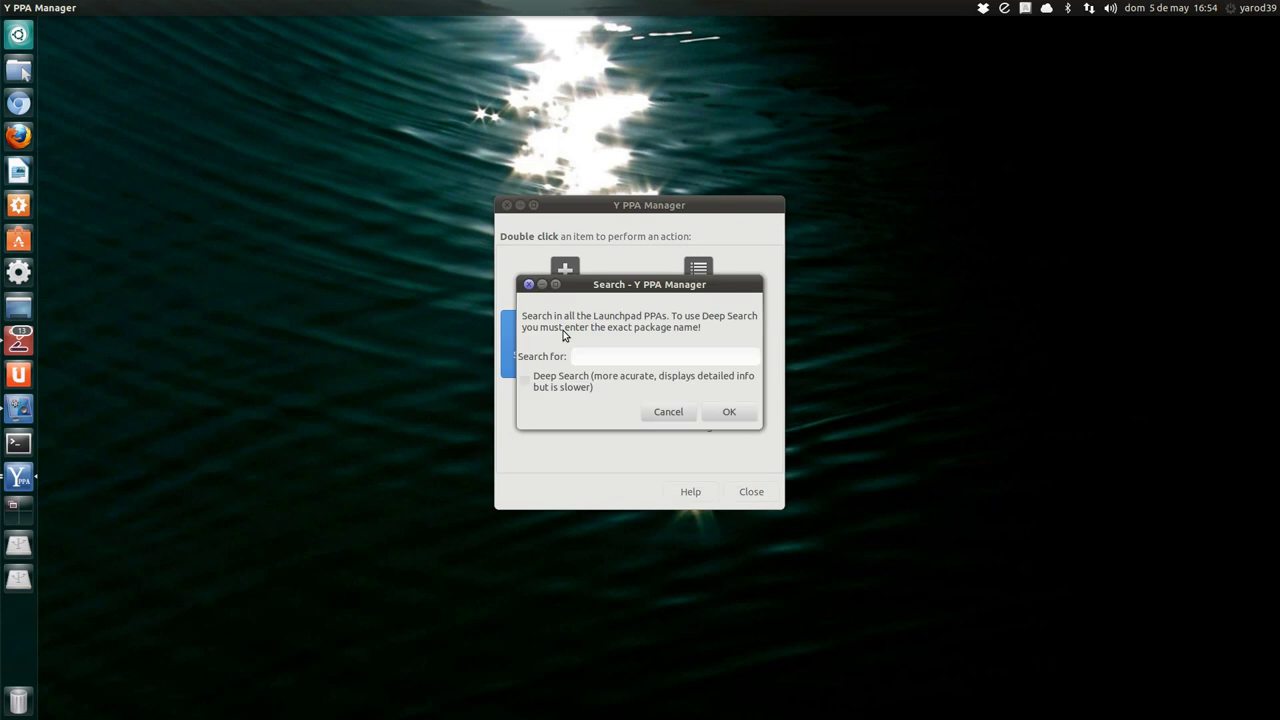
click(737, 414)
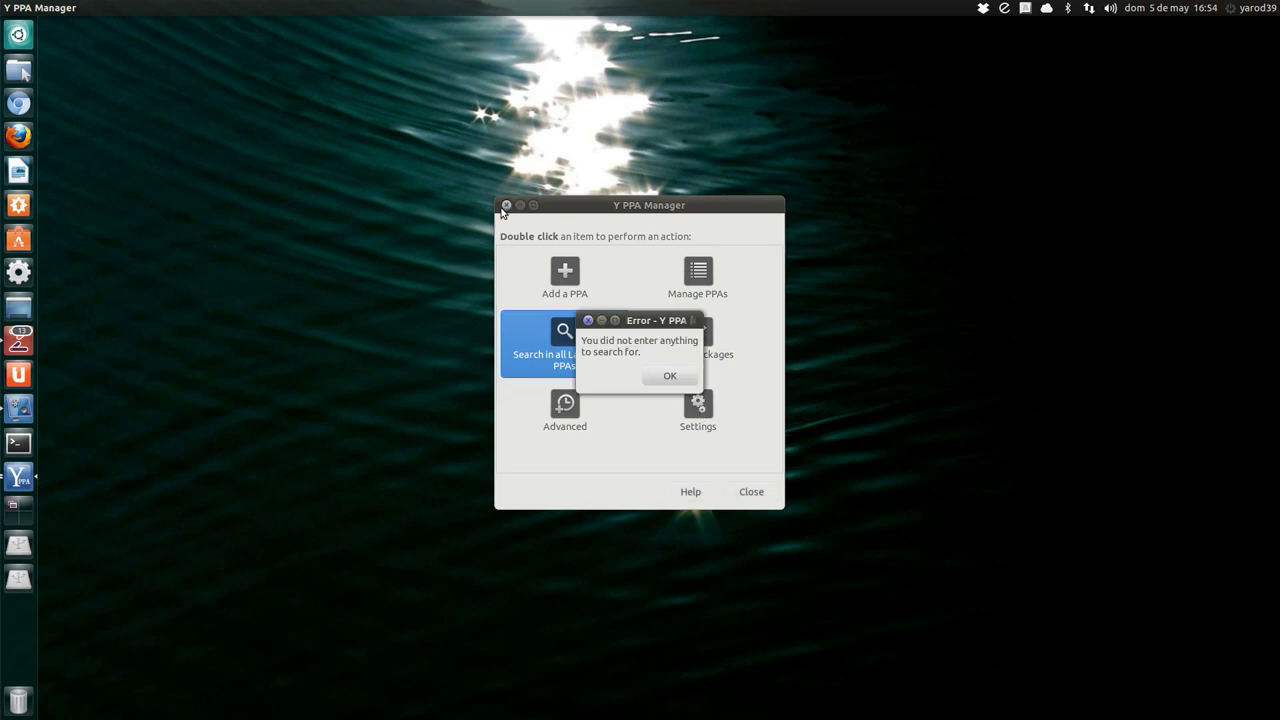
click(586, 322)
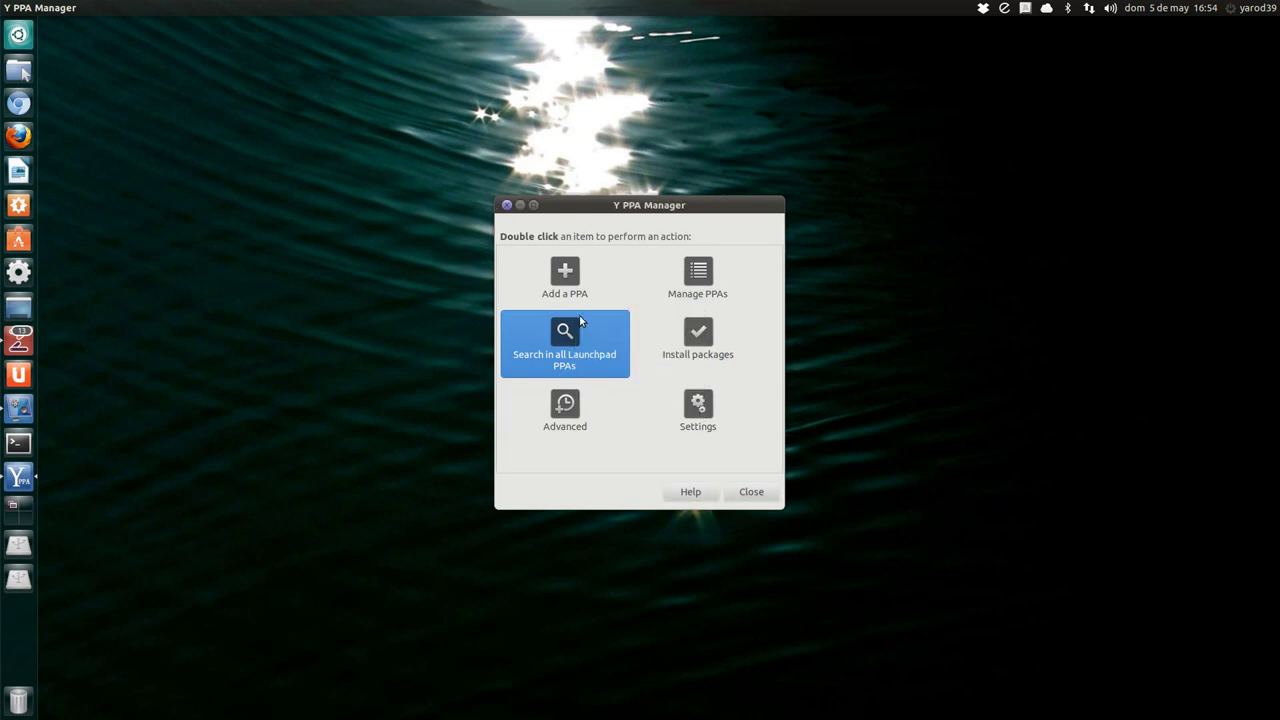
click(666, 411)
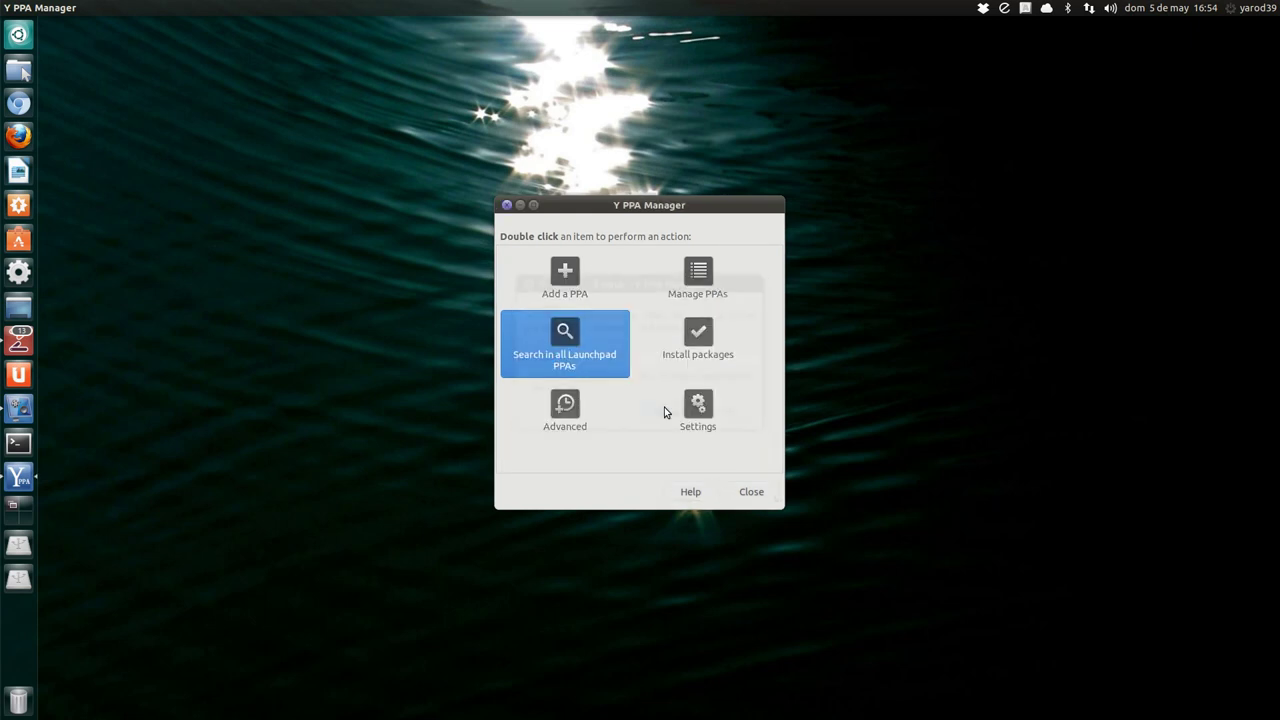
click(507, 206)
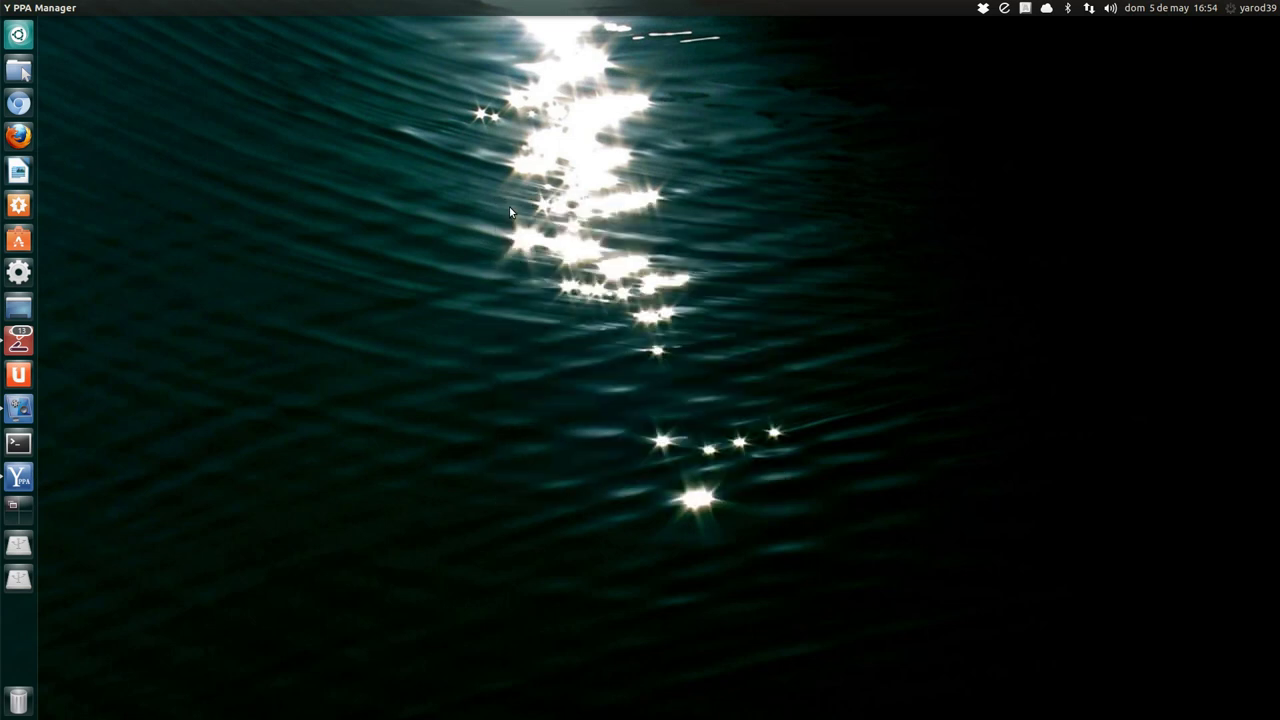
Open the desktop's appearance settings and set the wallpaper to Variations On Natty Narwhal 1.
right_click(568, 250)
click(635, 371)
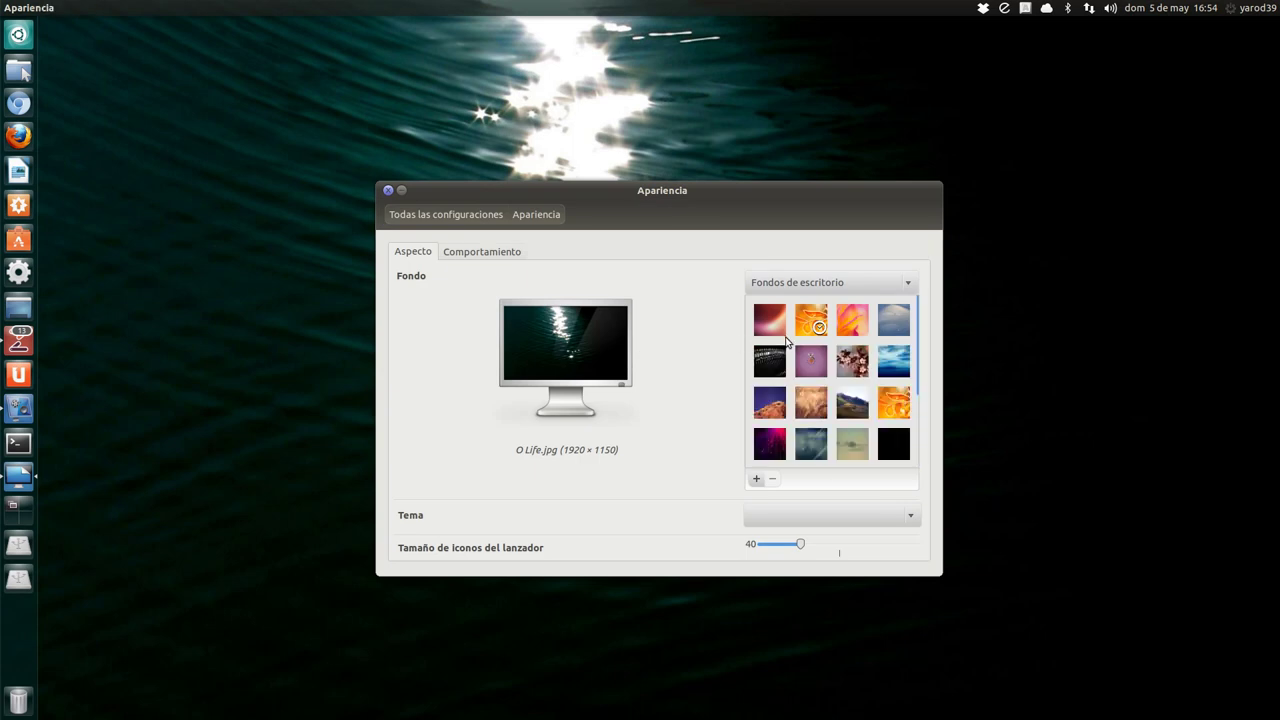
scroll(786, 343, down, 2)
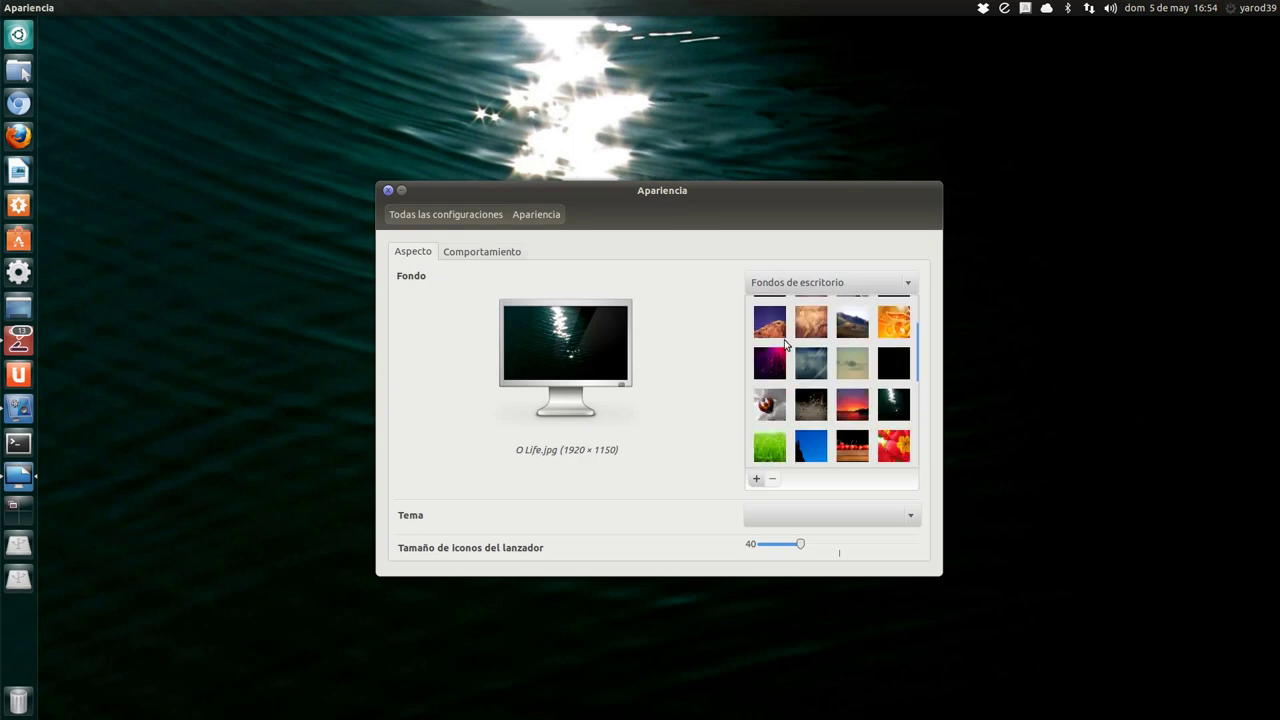
scroll(786, 343, down, 5)
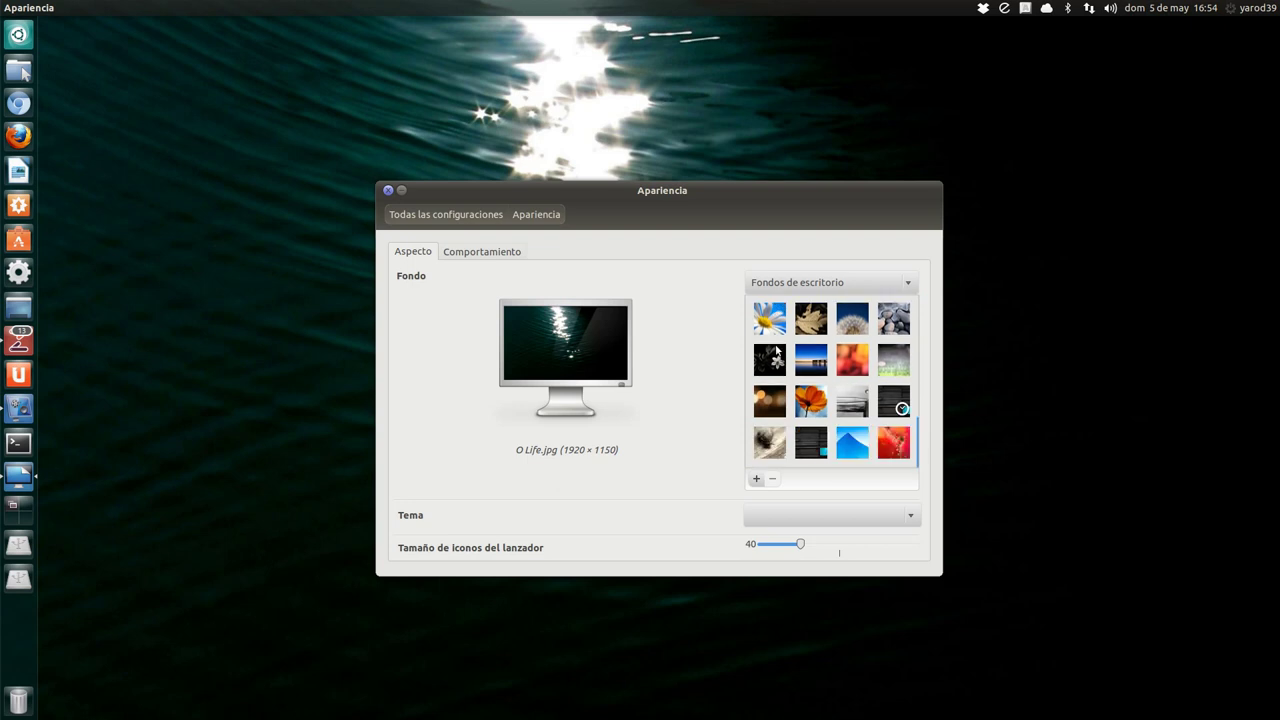
scroll(776, 349, down, 3)
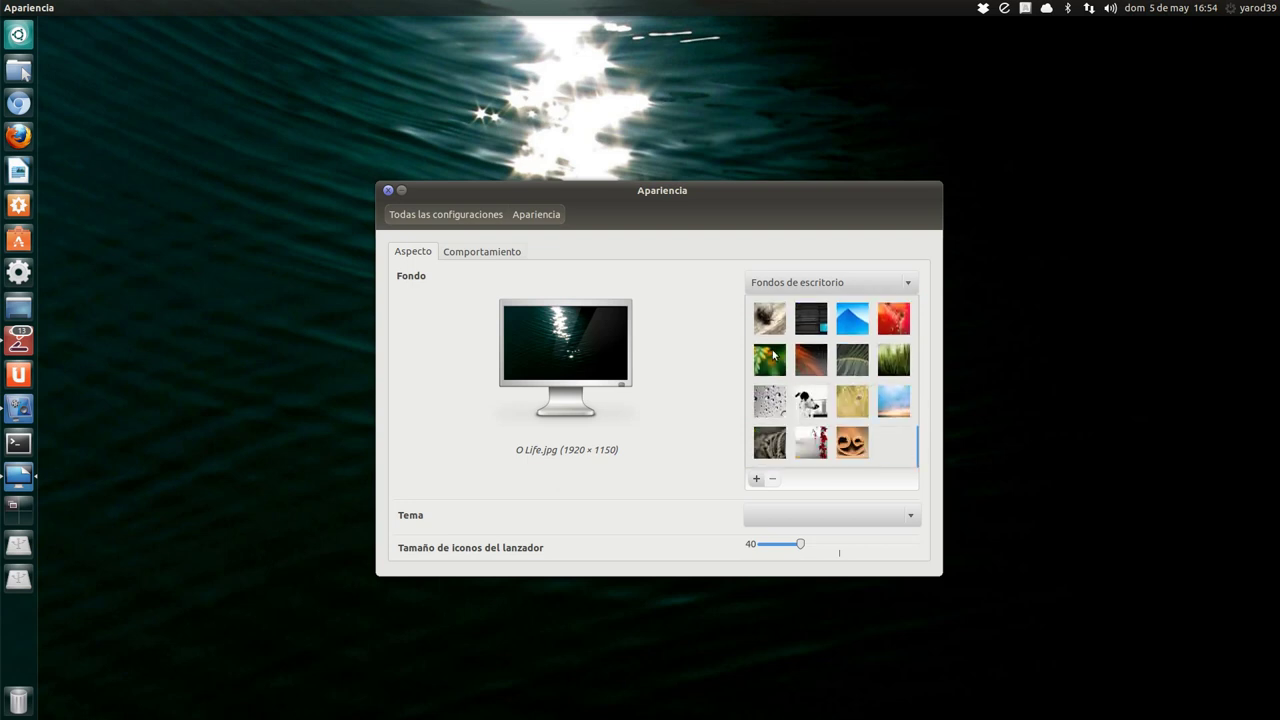
scroll(773, 354, down, 1)
scroll(768, 362, down, 1)
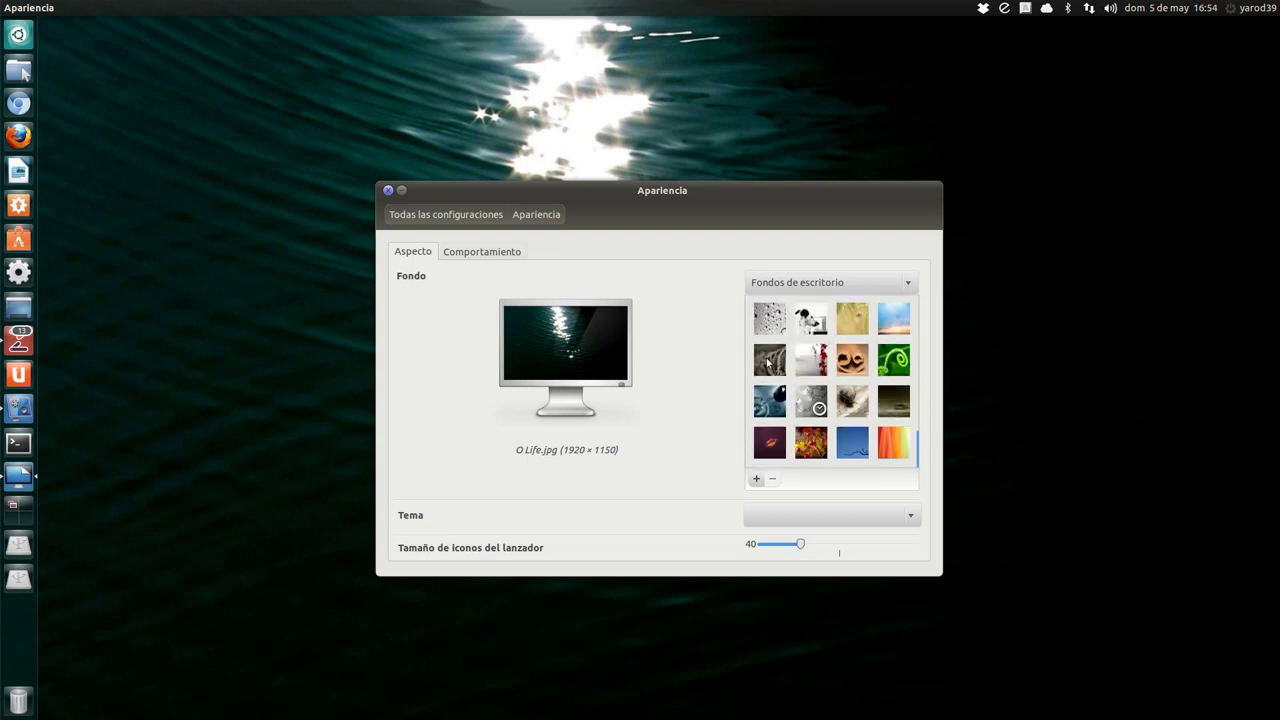
scroll(767, 362, down, 3)
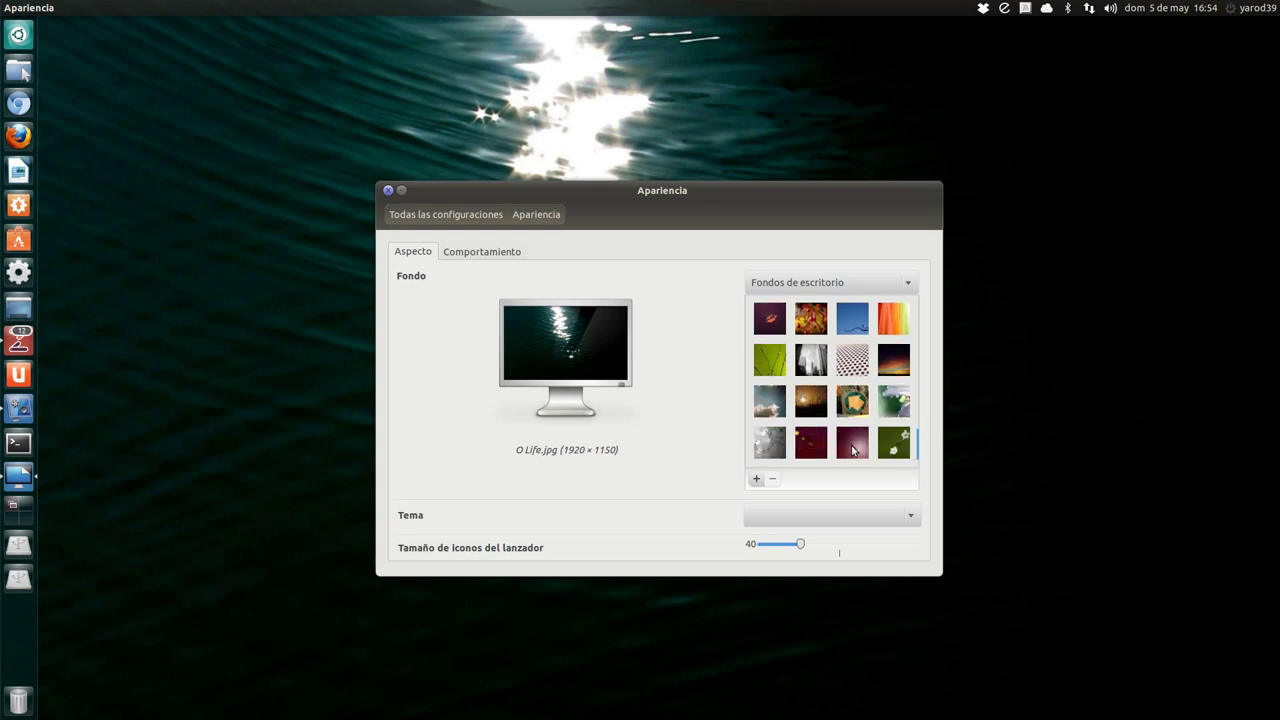
click(853, 450)
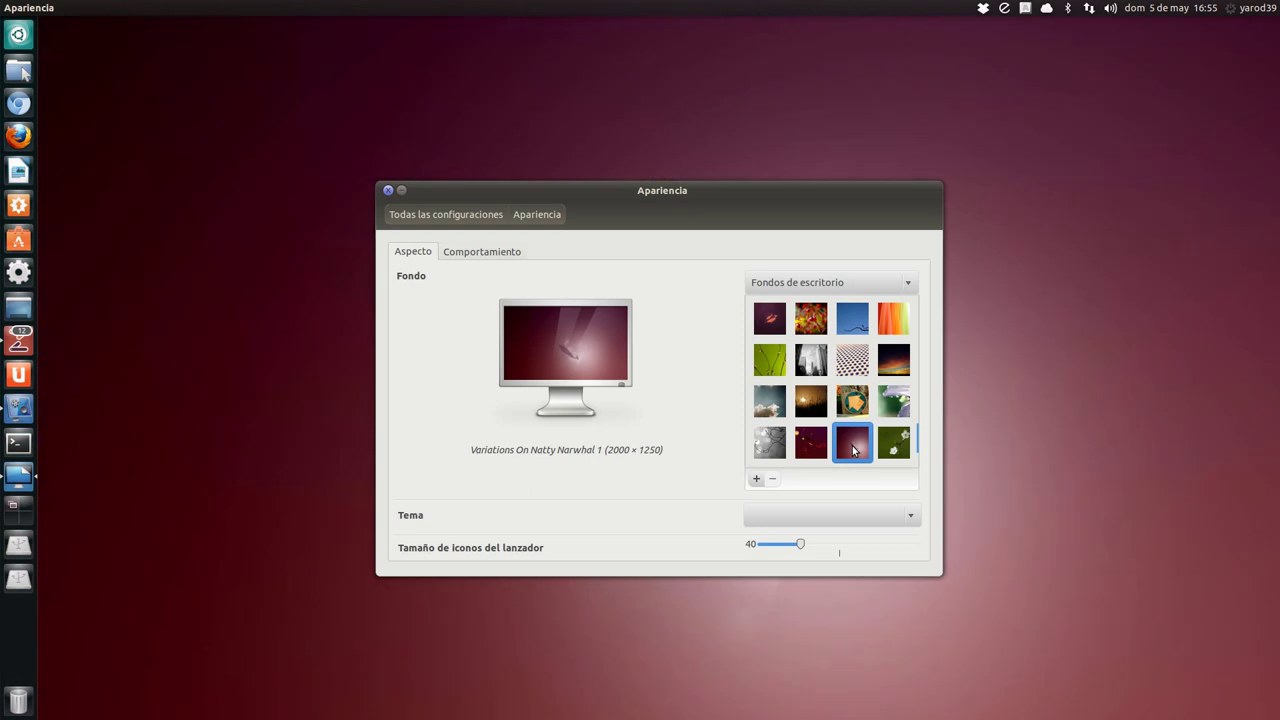
Move the appearance settings window aside and try the Holes and Grey day wallpapers.
drag(700, 195, 990, 264)
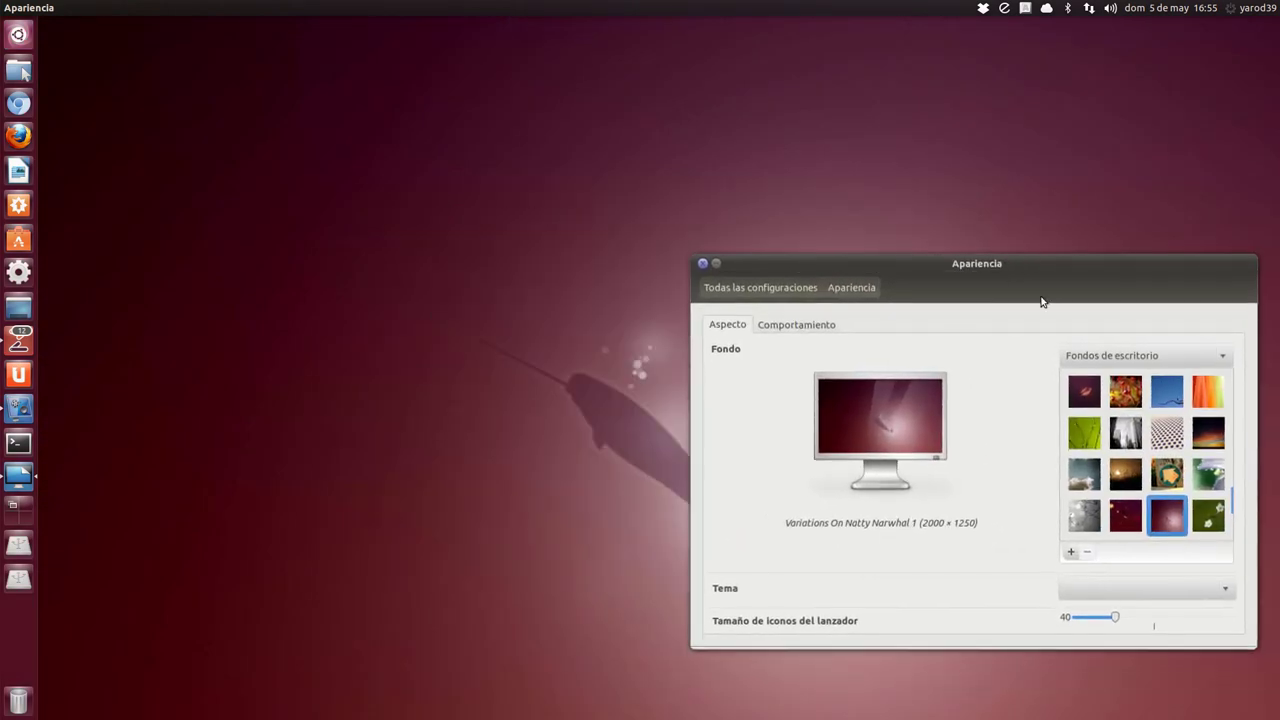
click(1165, 436)
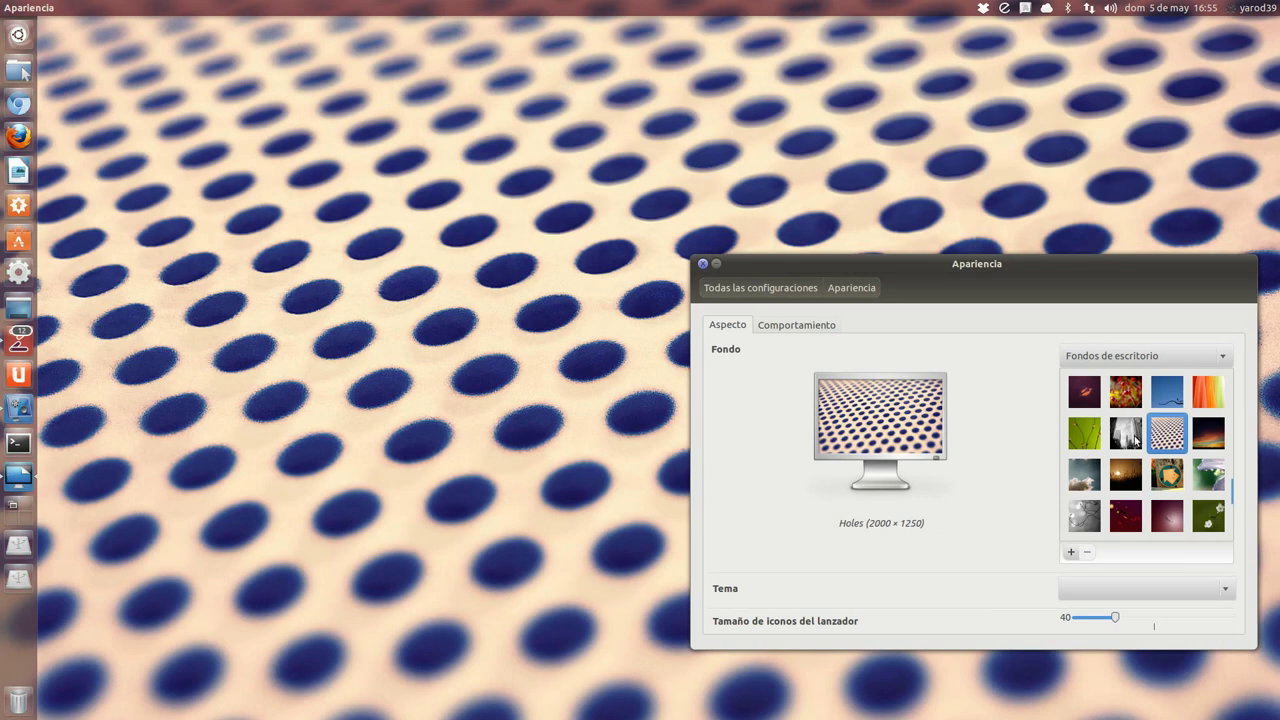
click(1135, 440)
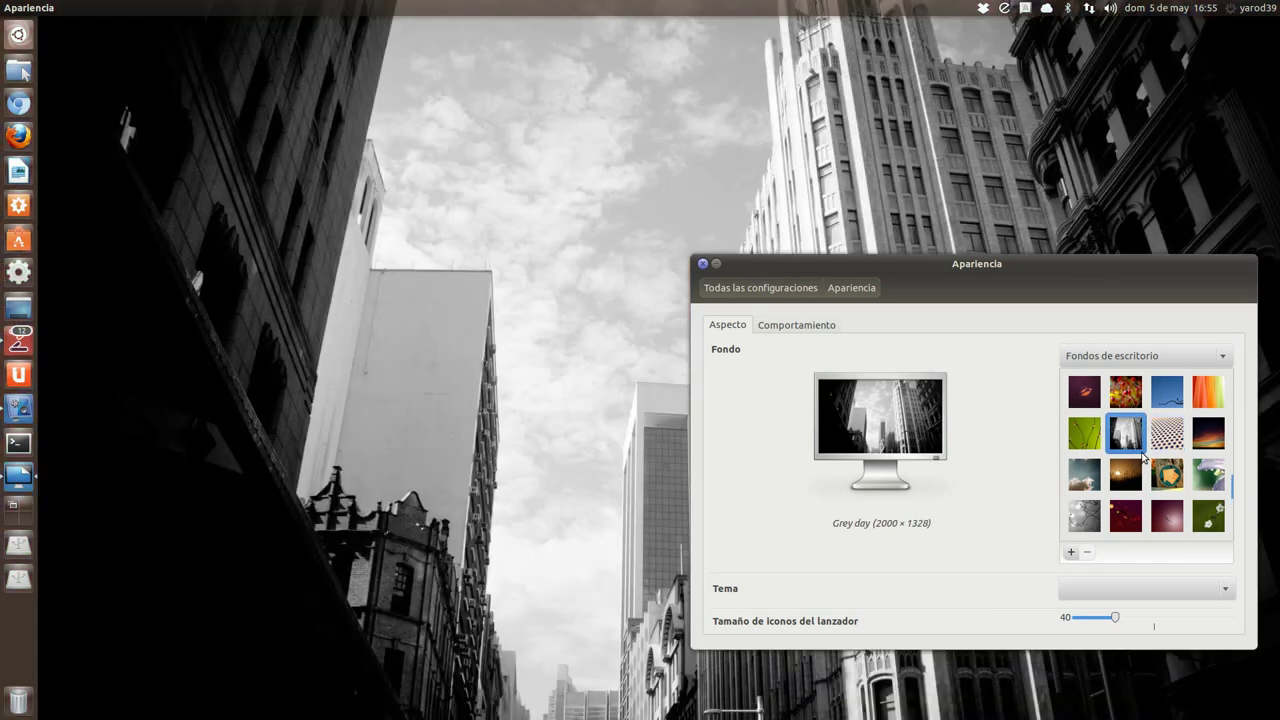
Try the Stalking Ocelot wallpaper and move the settings window to uncover the animal on the desktop.
scroll(1145, 458, down, 3)
scroll(1145, 458, down, 3)
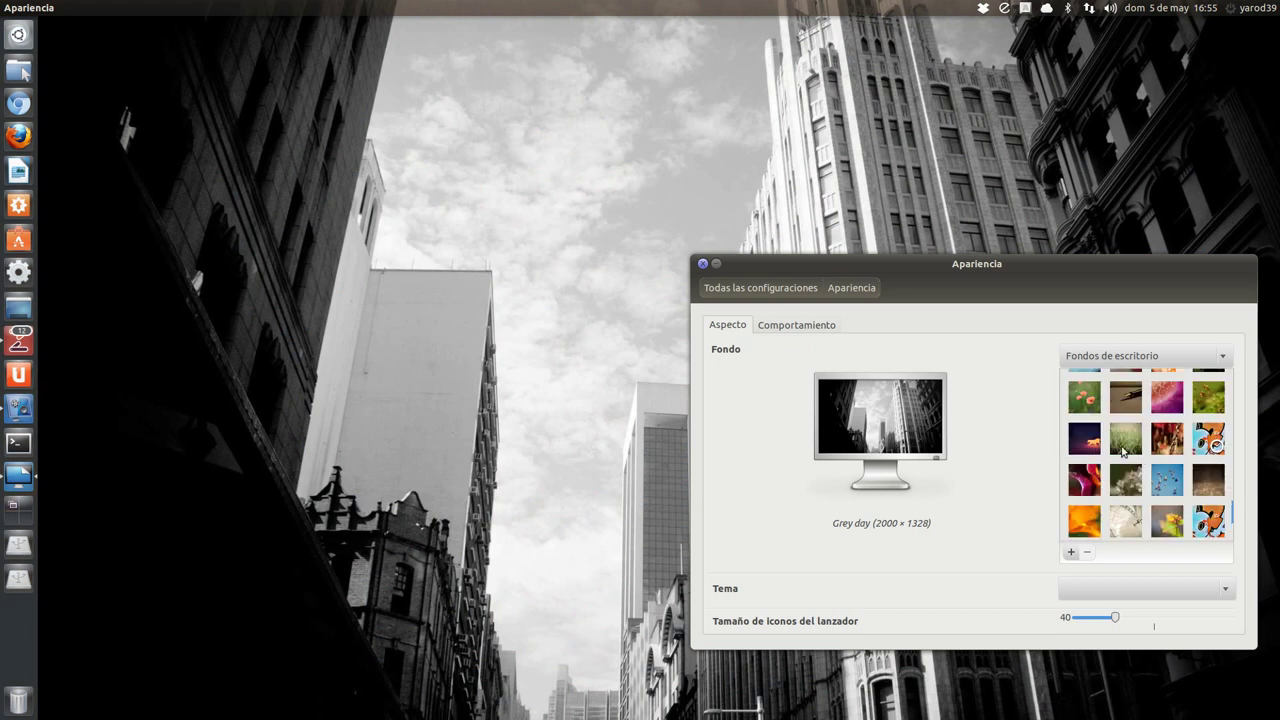
click(1088, 441)
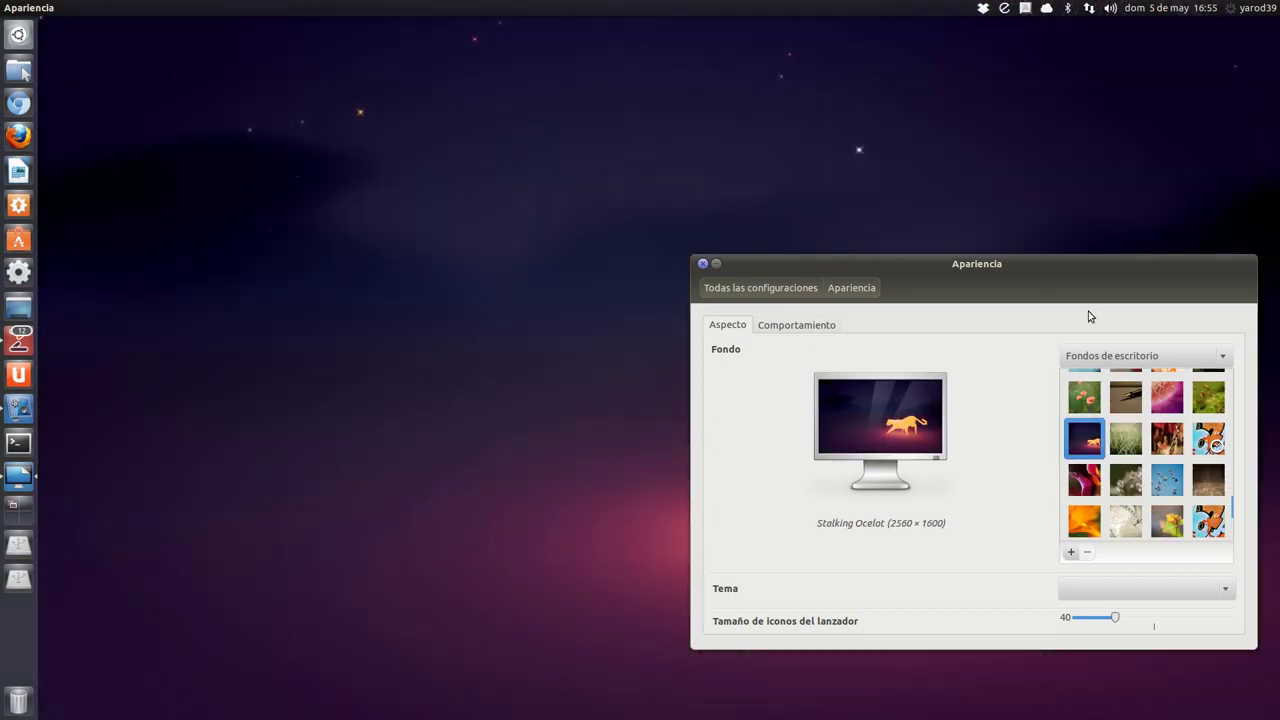
drag(1046, 271, 429, 307)
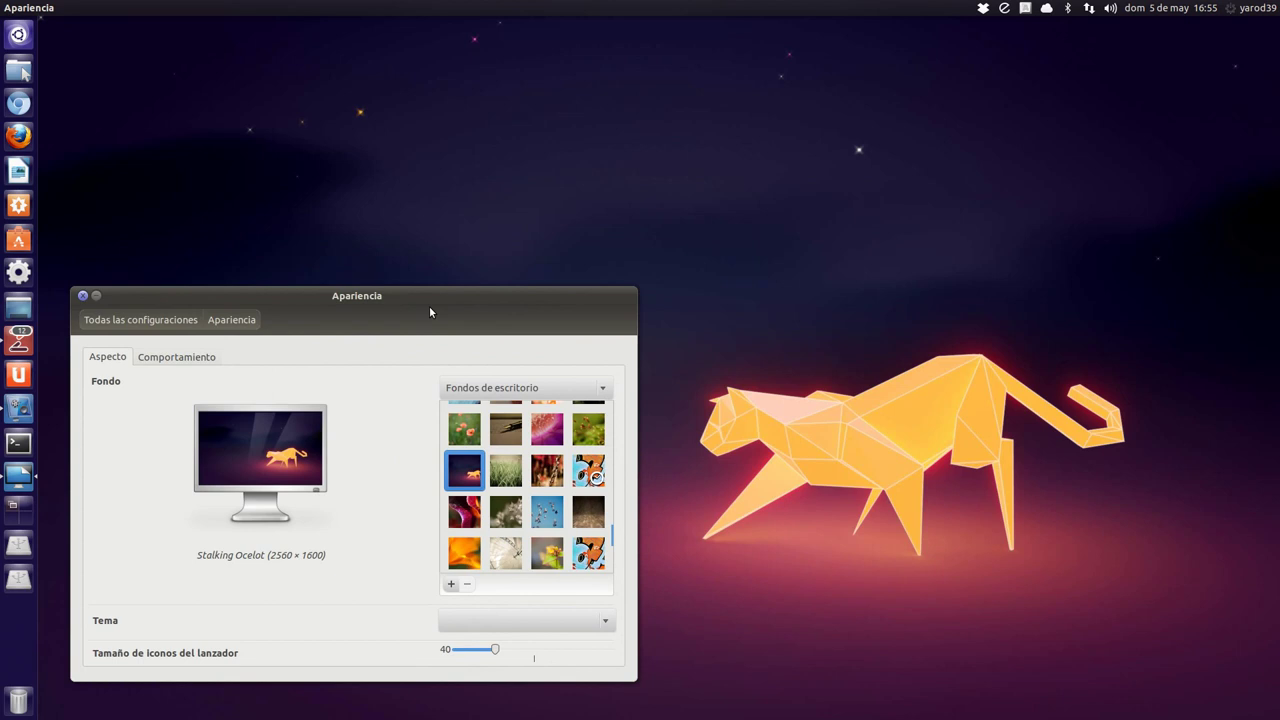
Try the A Little Quetzal and Aubergine Sea wallpapers on the desktop.
scroll(575, 502, down, 3)
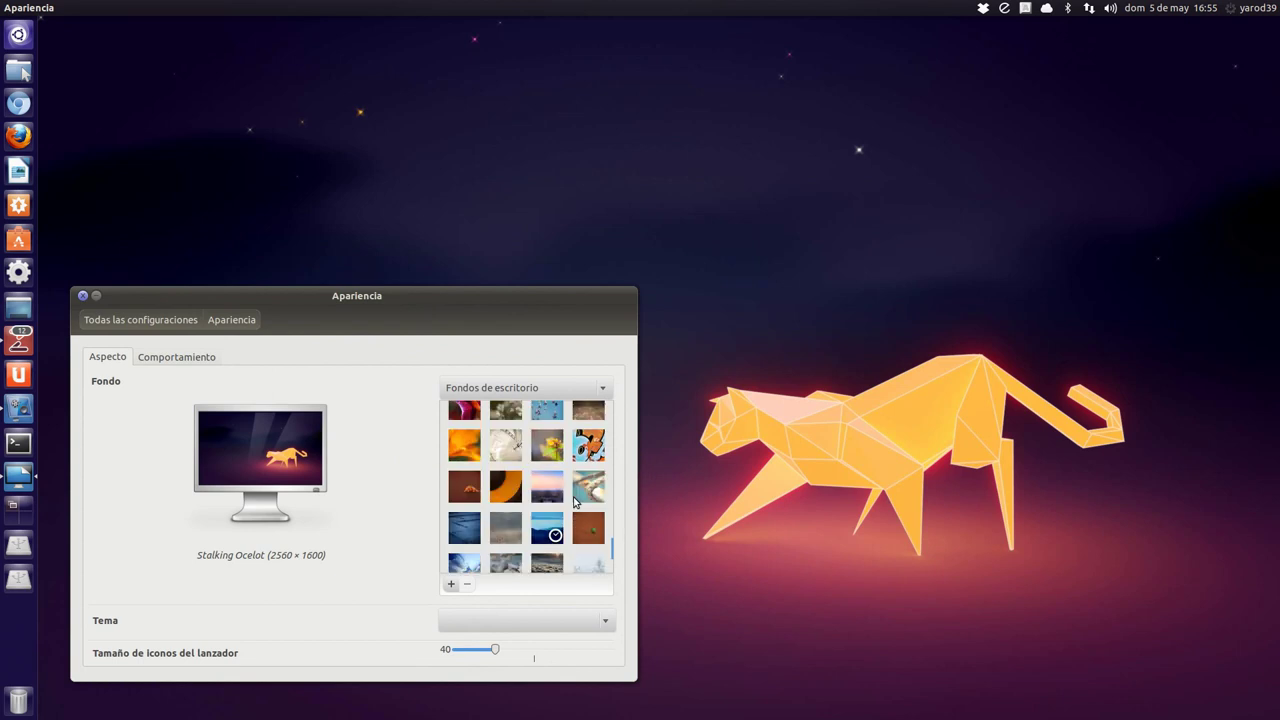
click(589, 528)
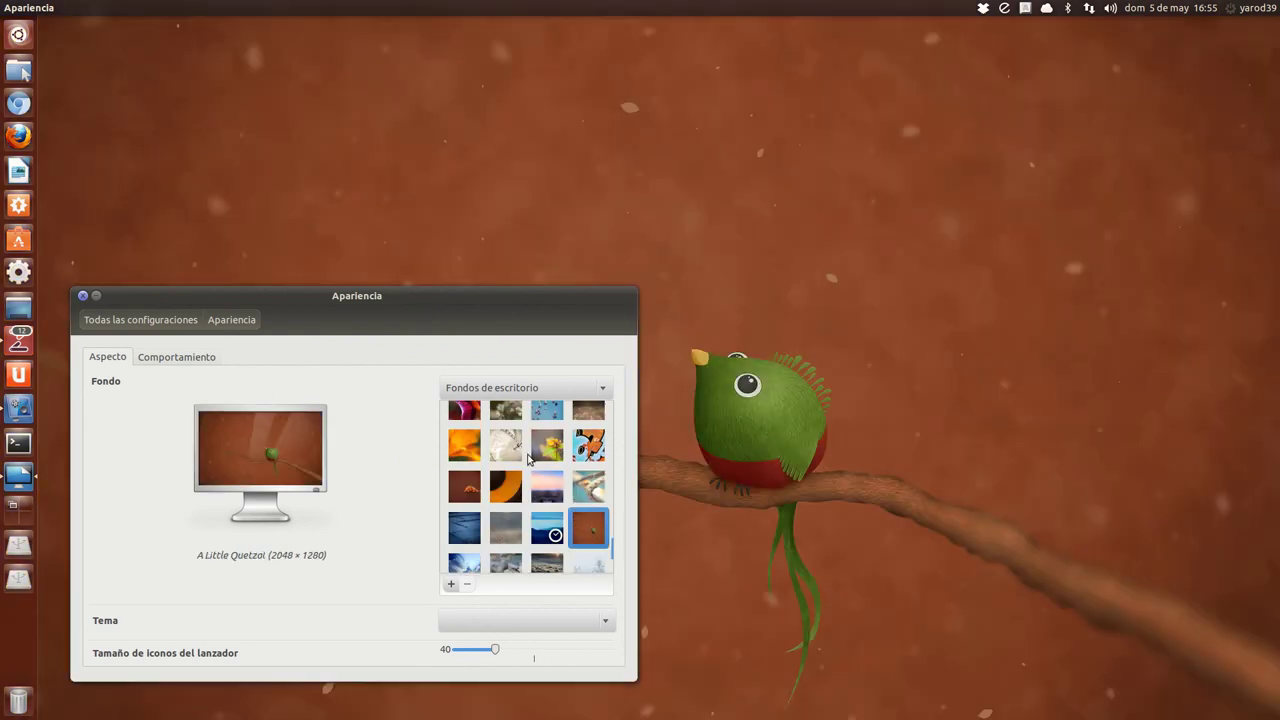
scroll(530, 460, down, 3)
scroll(528, 451, up, 5)
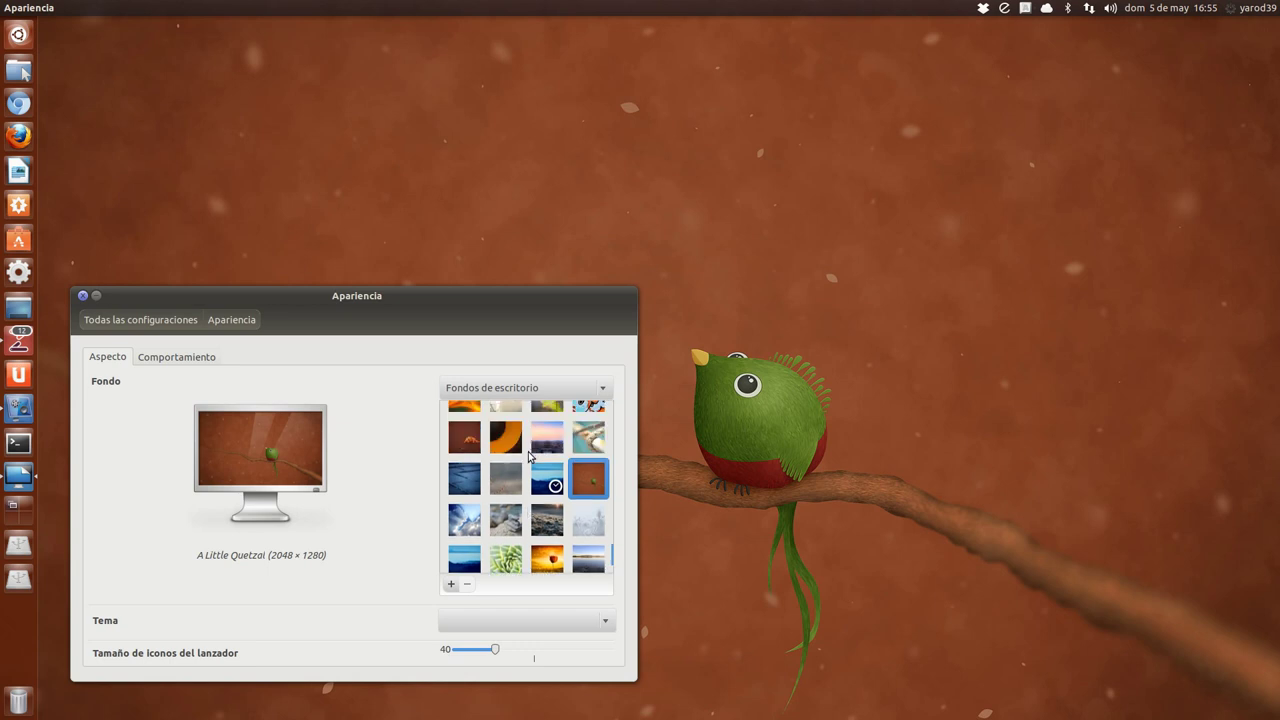
scroll(530, 462, up, 2)
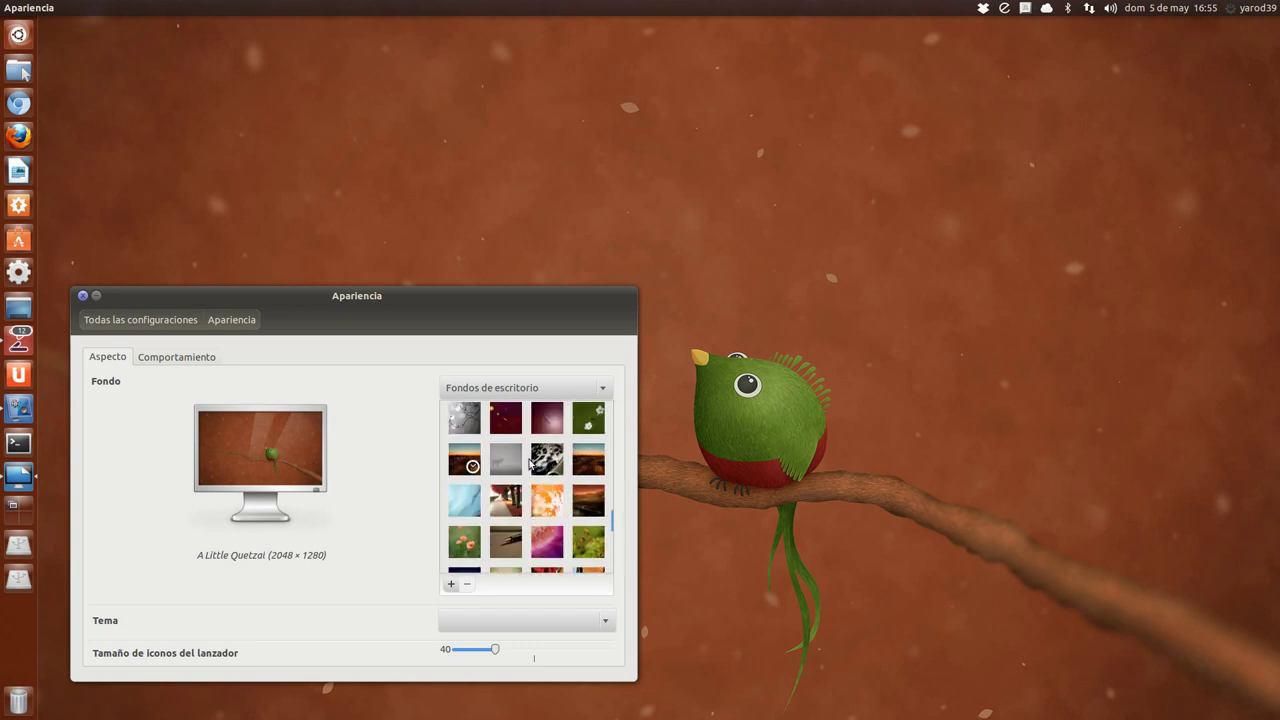
scroll(531, 466, up, 2)
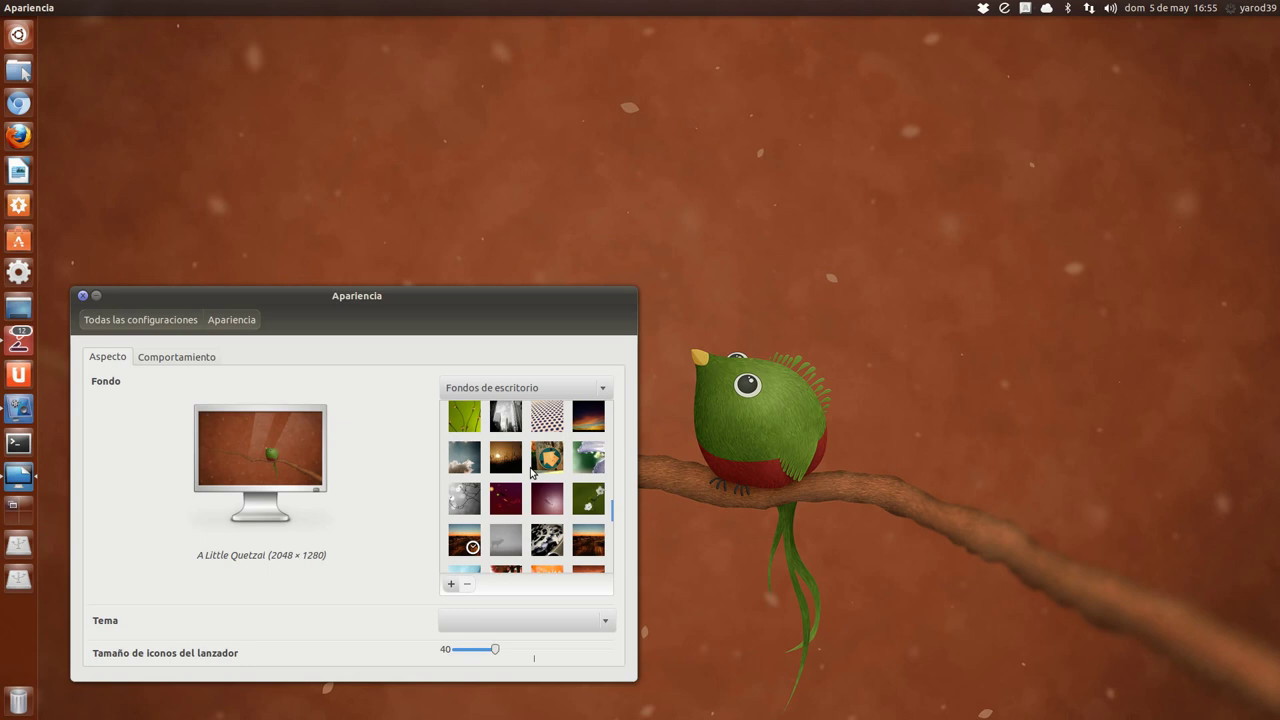
scroll(532, 473, up, 2)
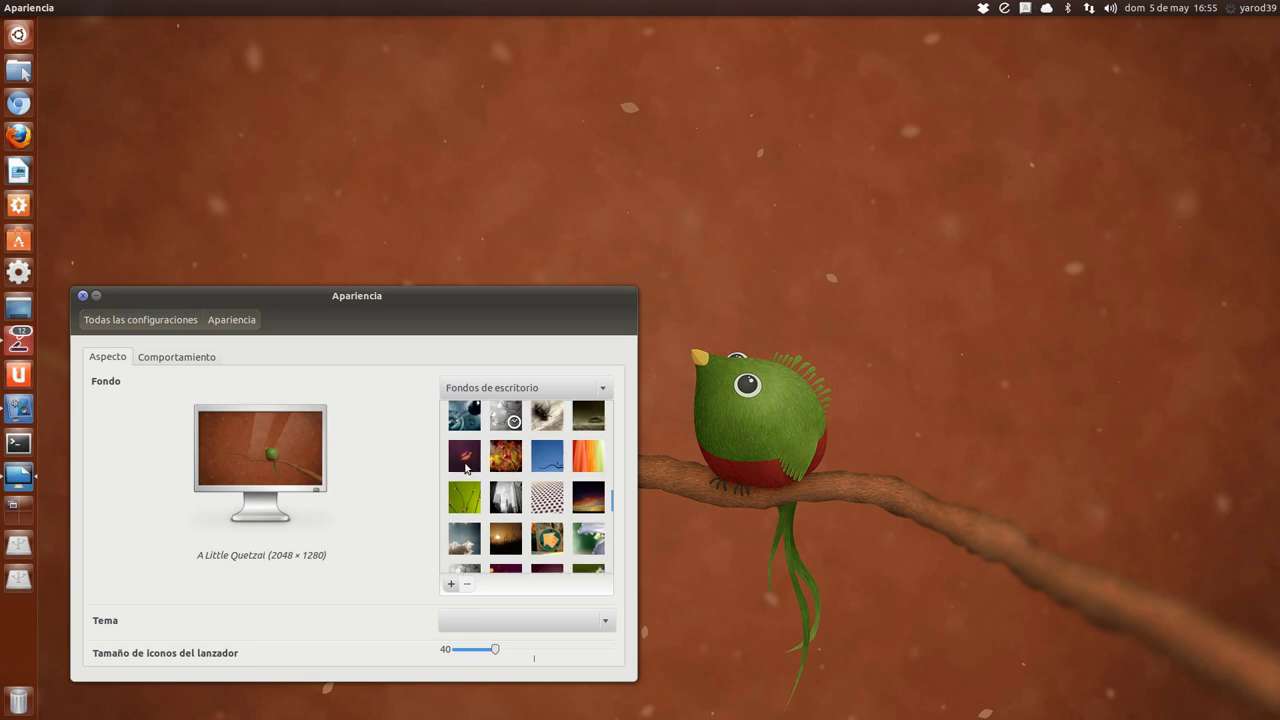
click(466, 458)
Try the Busqueda Nocturna wallpaper and set the desktop wallpaper to Flor de Loto.
scroll(483, 500, up, 3)
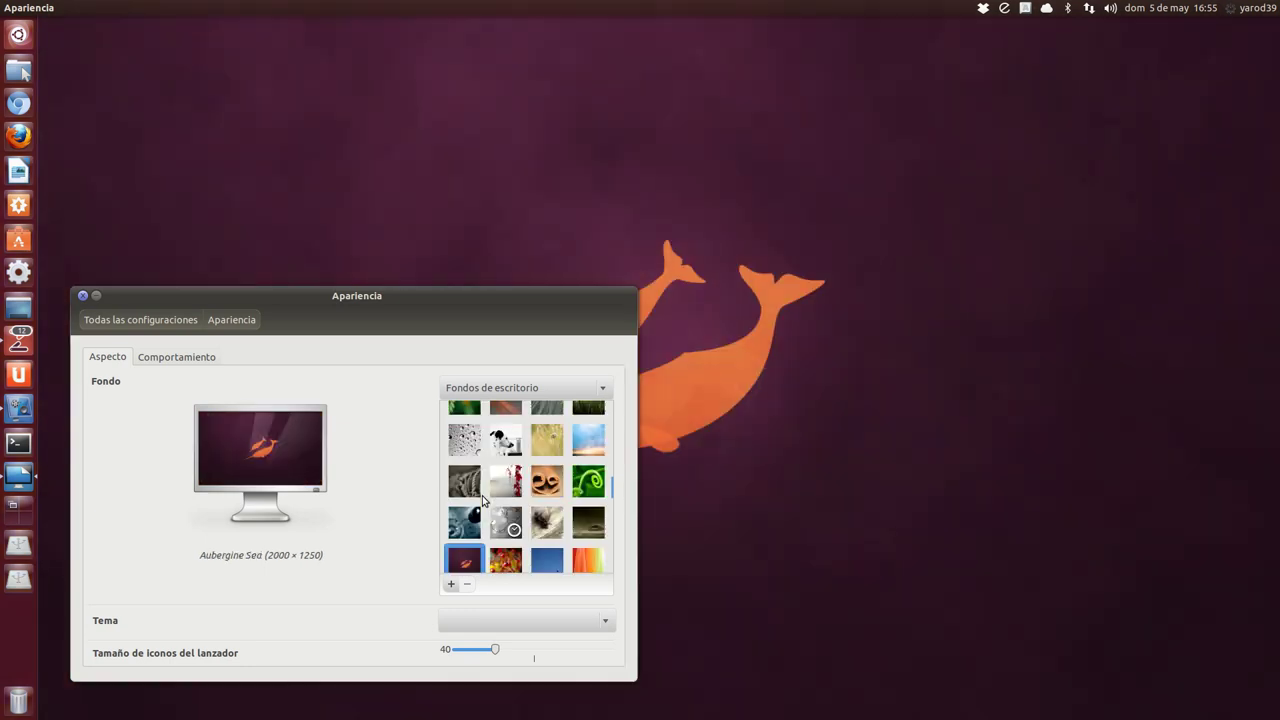
scroll(483, 500, up, 2)
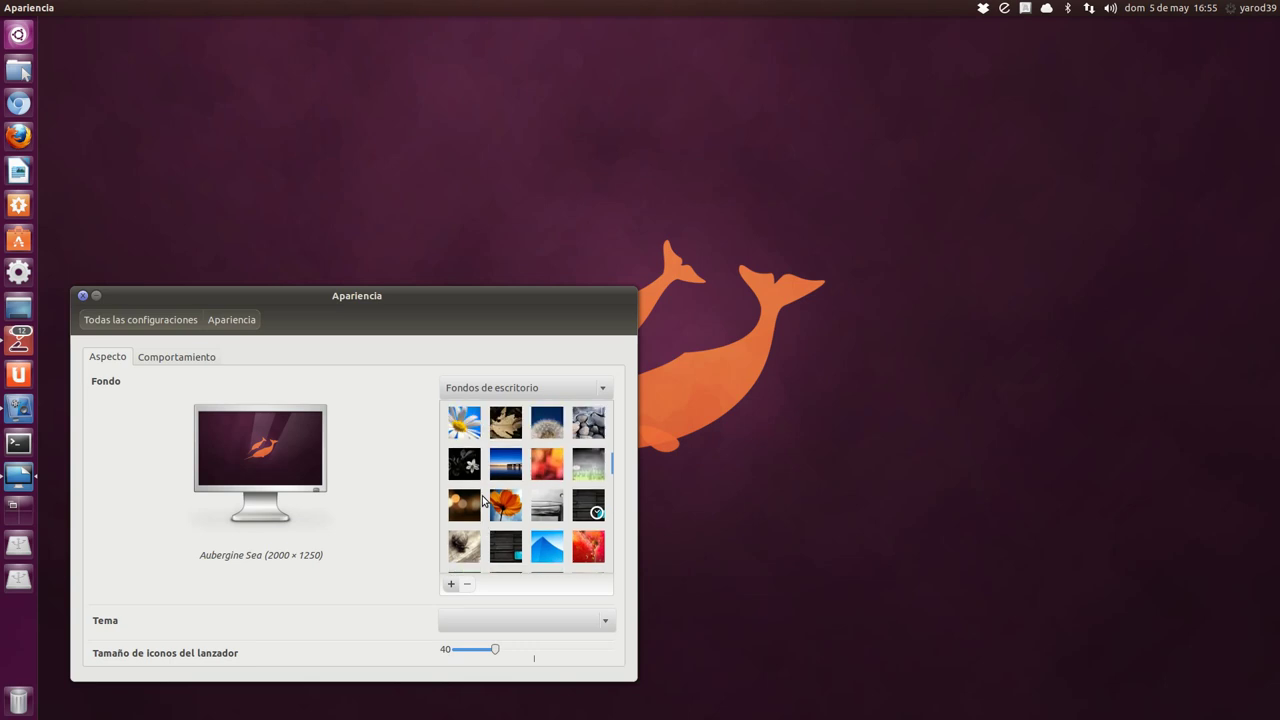
scroll(483, 500, up, 2)
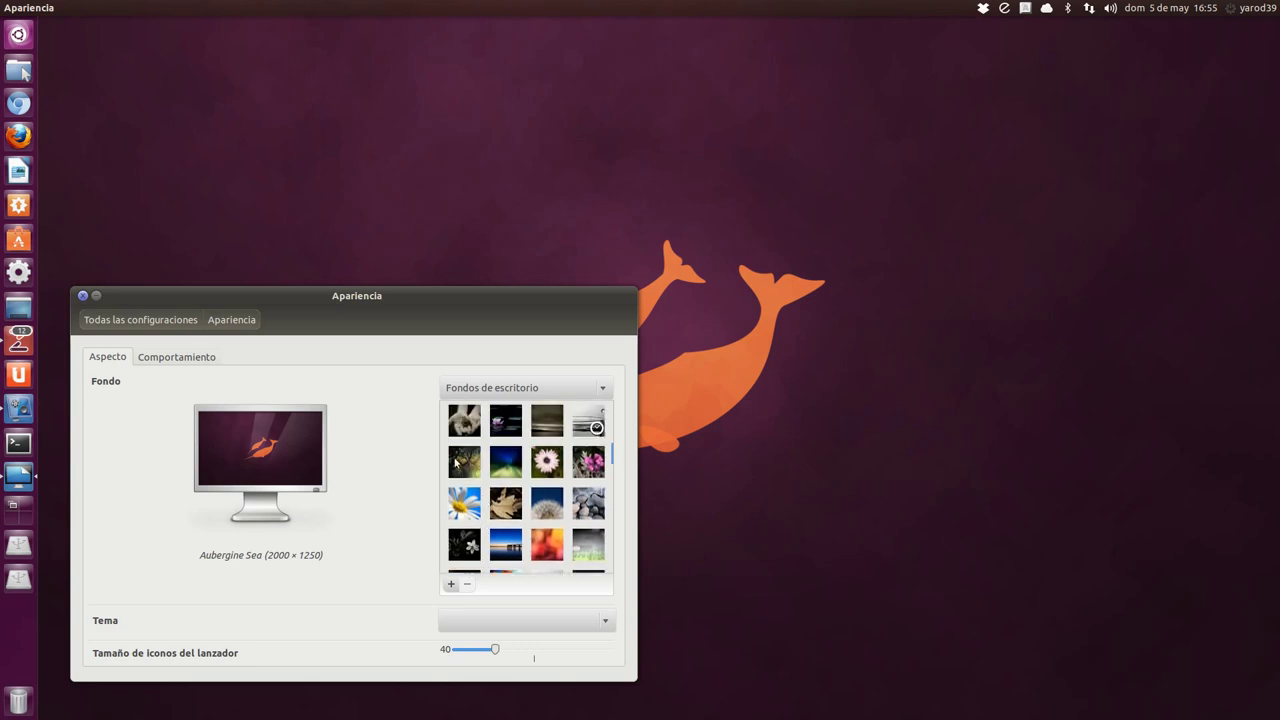
click(457, 463)
click(507, 463)
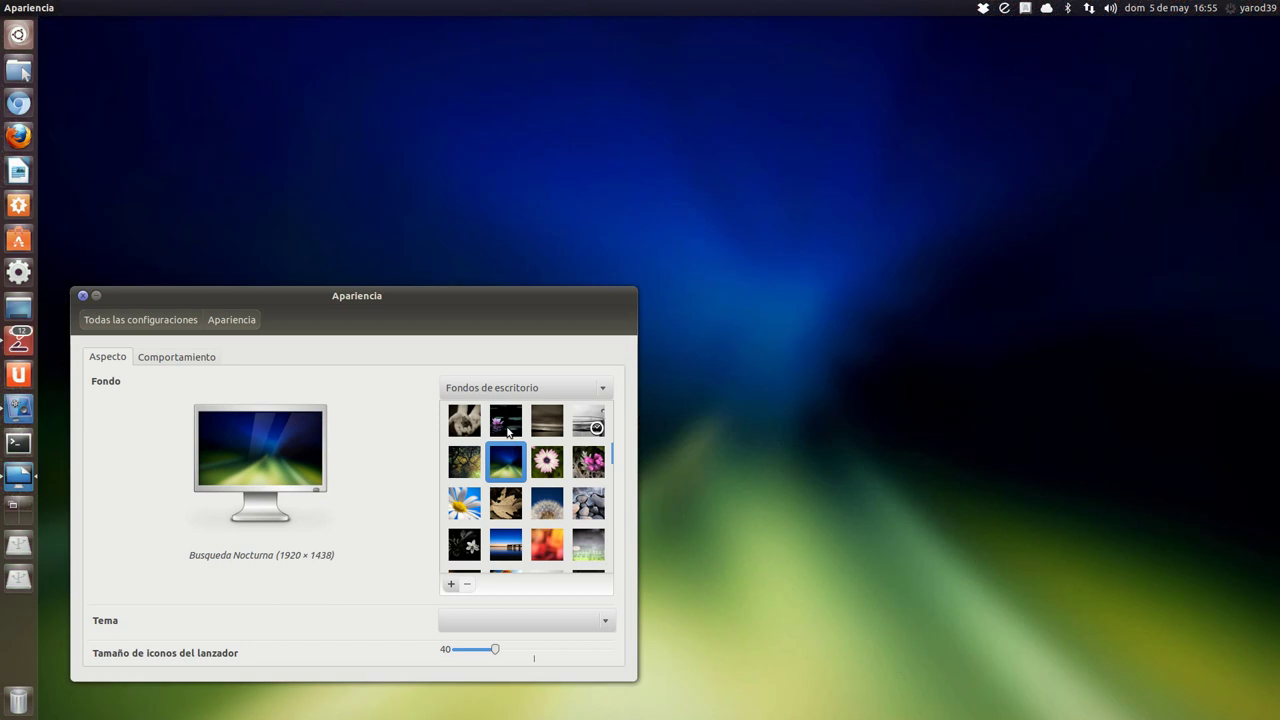
click(507, 428)
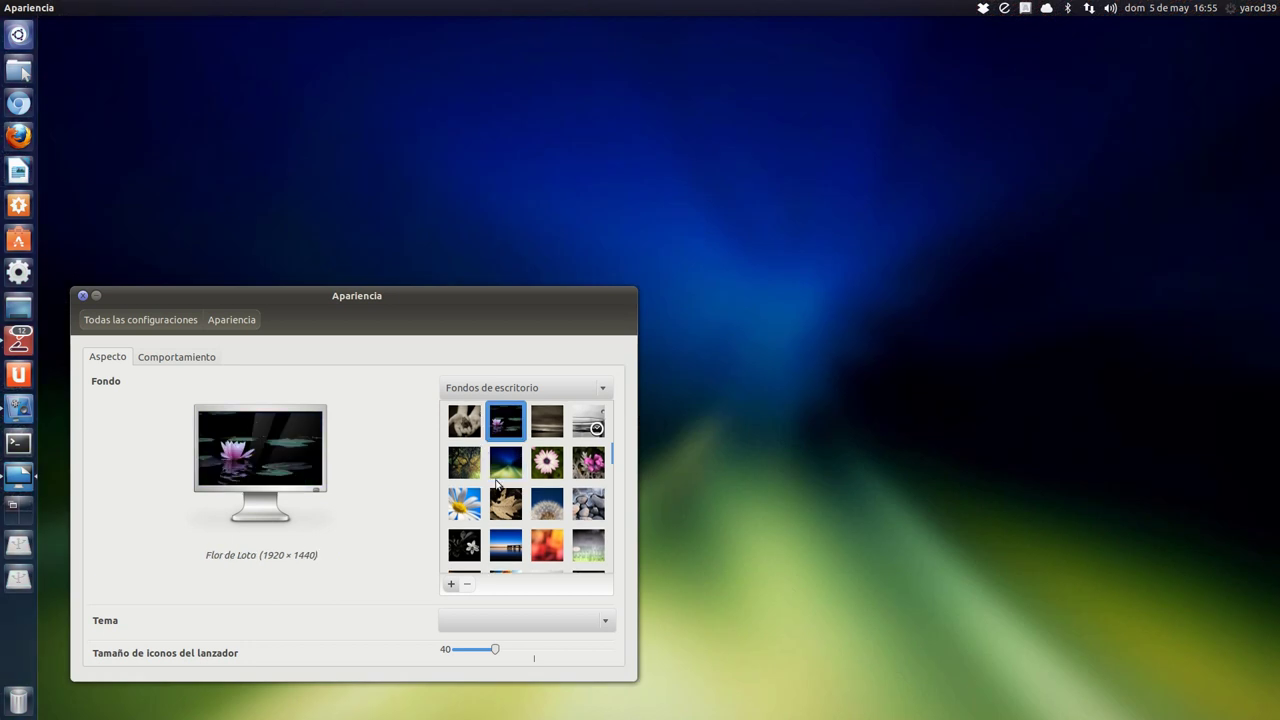
Browse the rest of the installed wallpaper collection and close the appearance settings.
scroll(500, 478, up, 3)
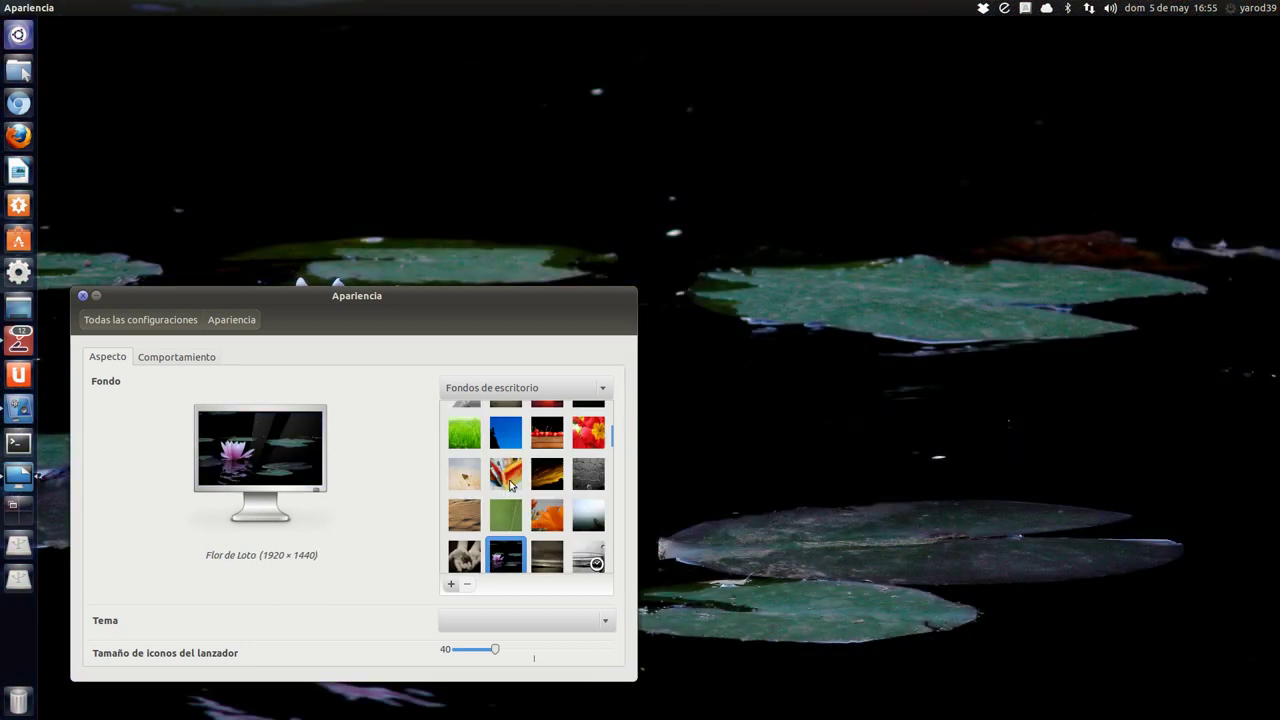
scroll(517, 488, up, 2)
scroll(517, 488, up, 1)
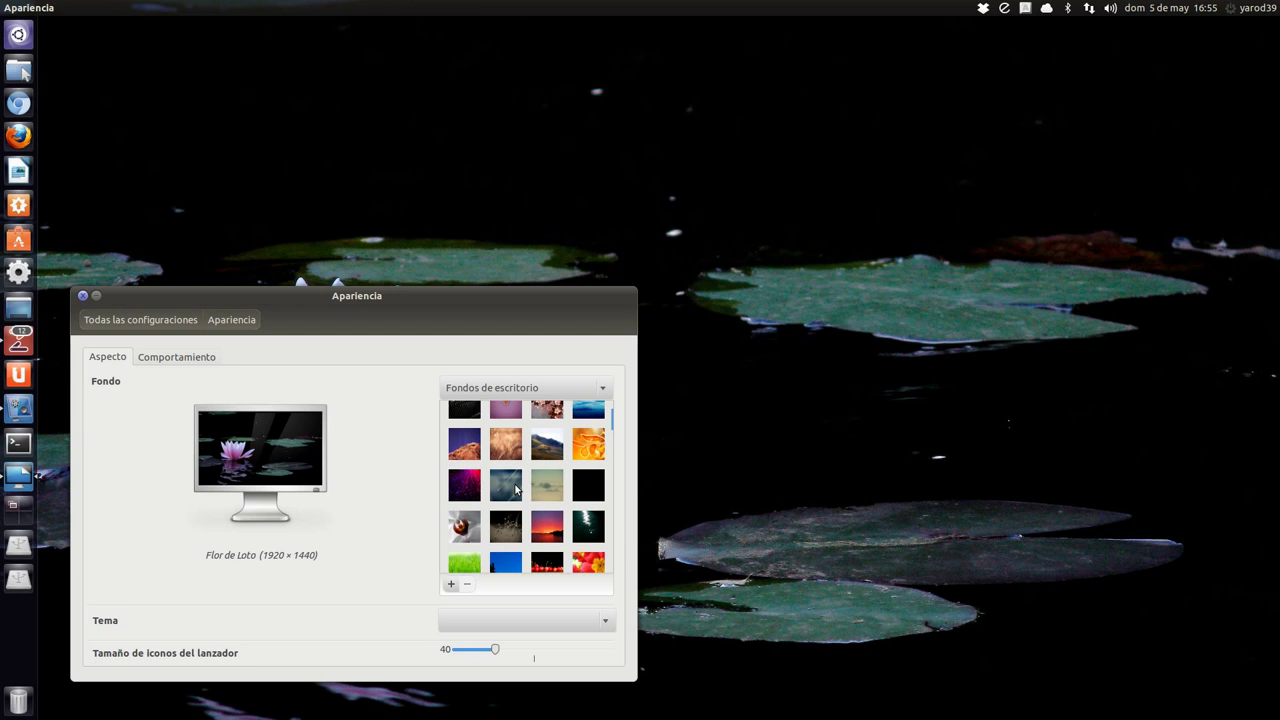
scroll(517, 488, up, 2)
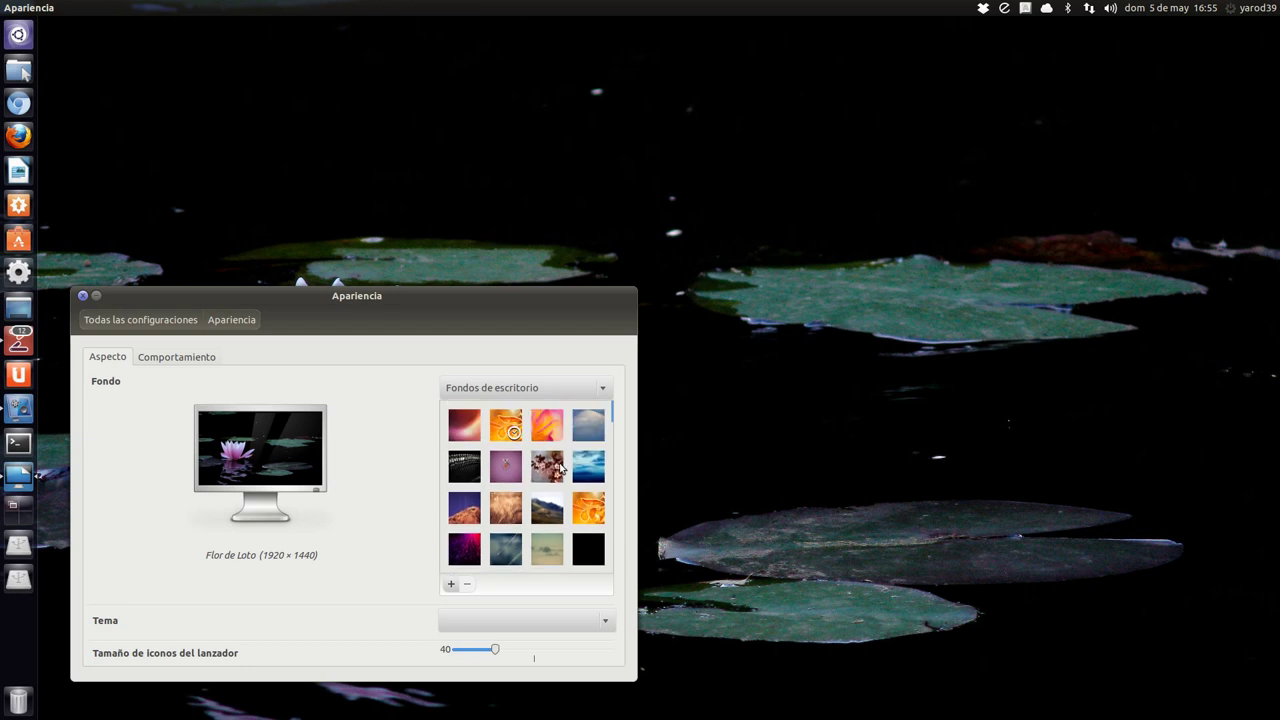
scroll(565, 500, down, 3)
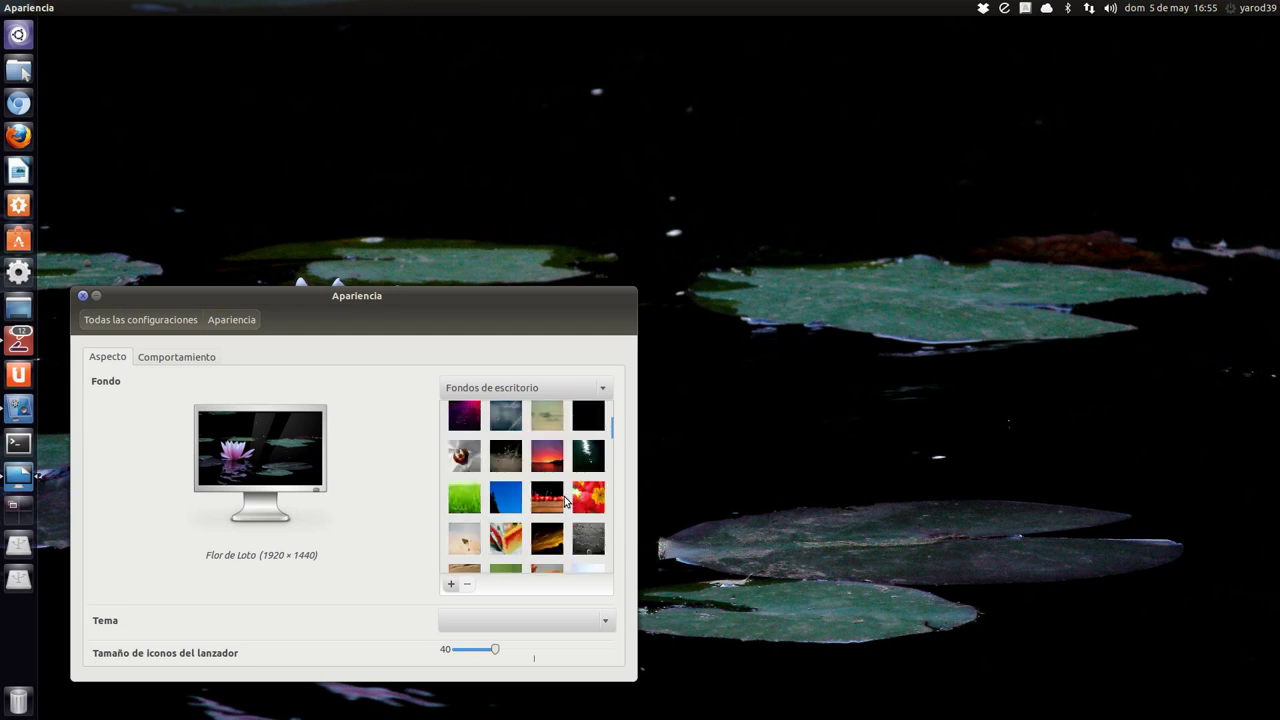
scroll(565, 500, down, 3)
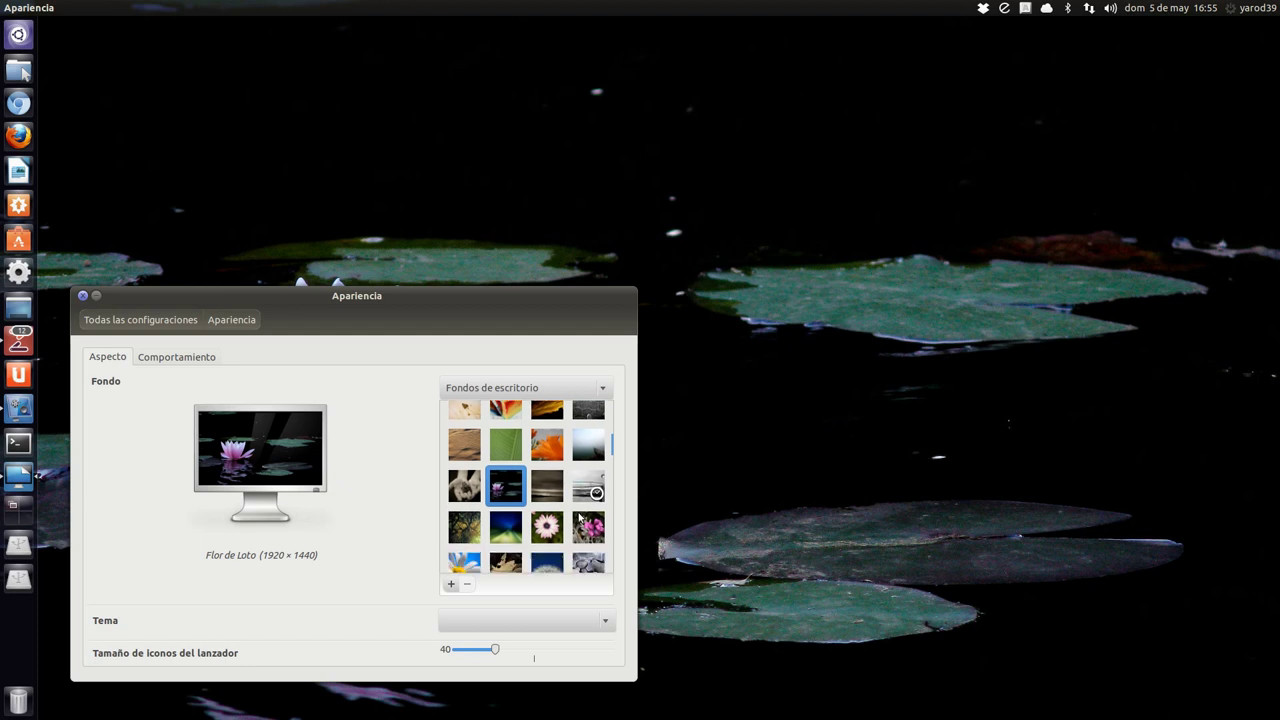
scroll(579, 515, down, 2)
scroll(575, 520, down, 2)
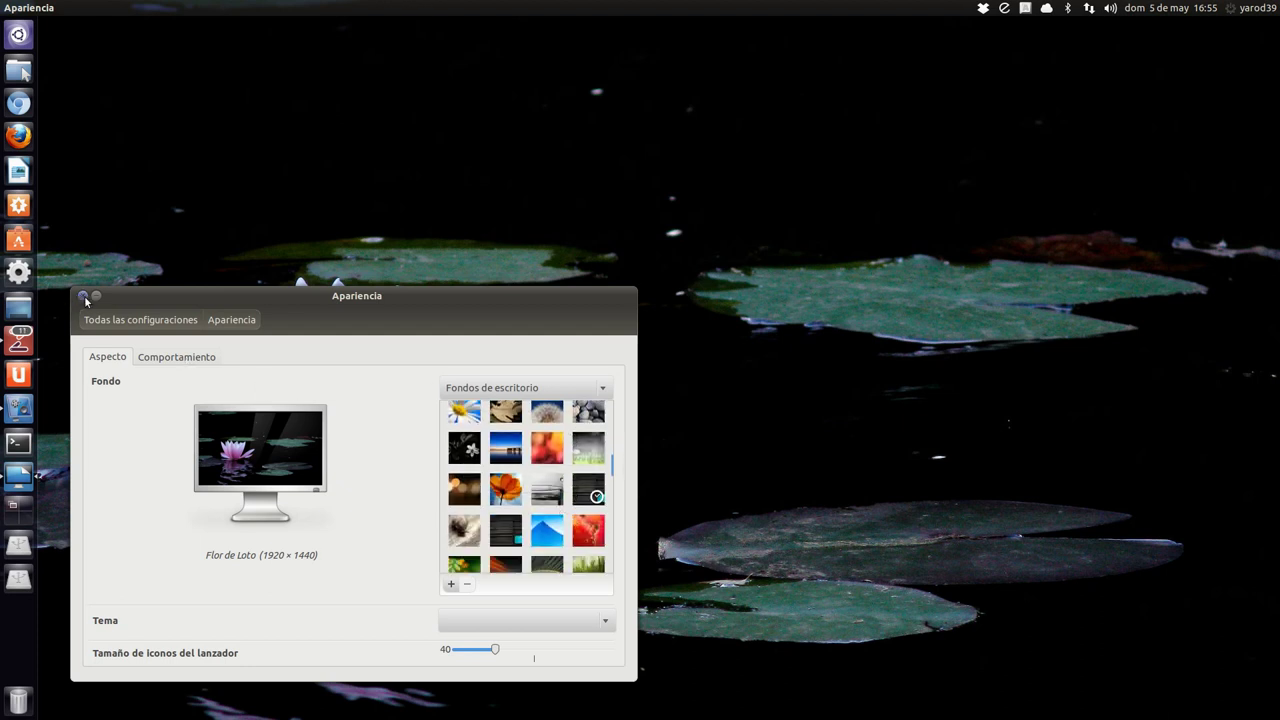
click(84, 297)
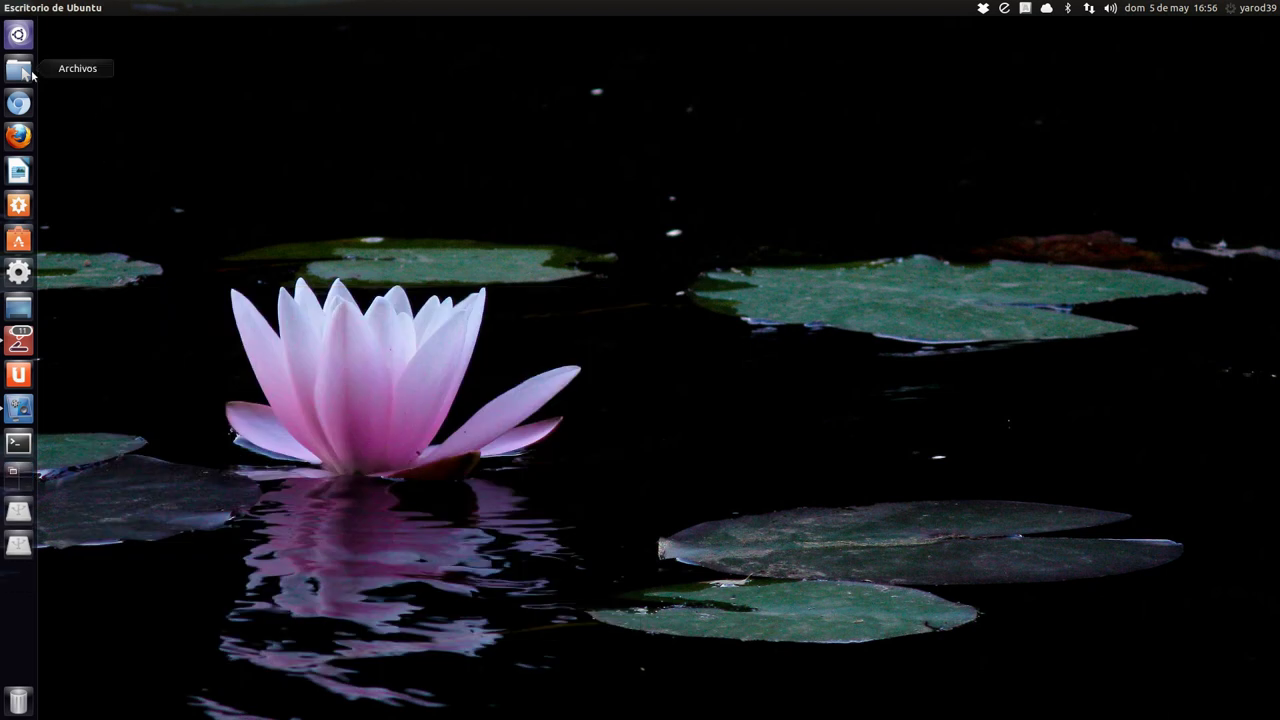
Open the file manager to check the contents of the Descargas folder and close it.
click(20, 74)
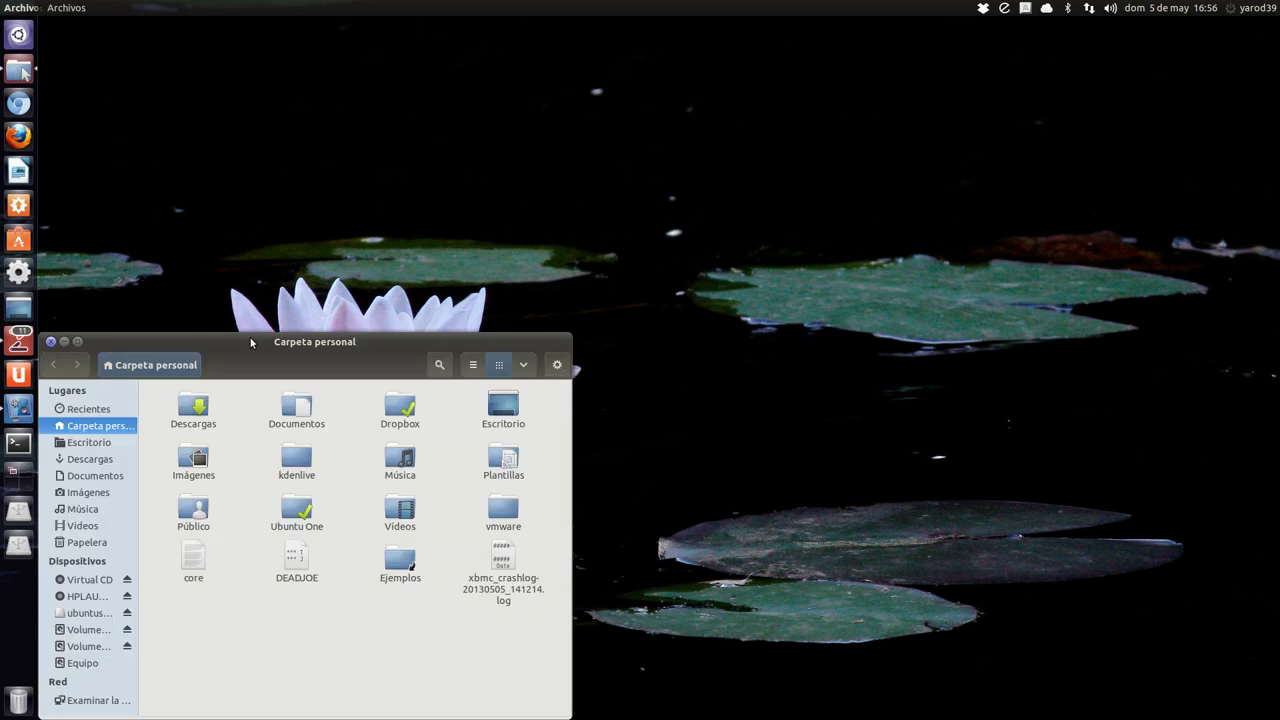
drag(251, 343, 397, 212)
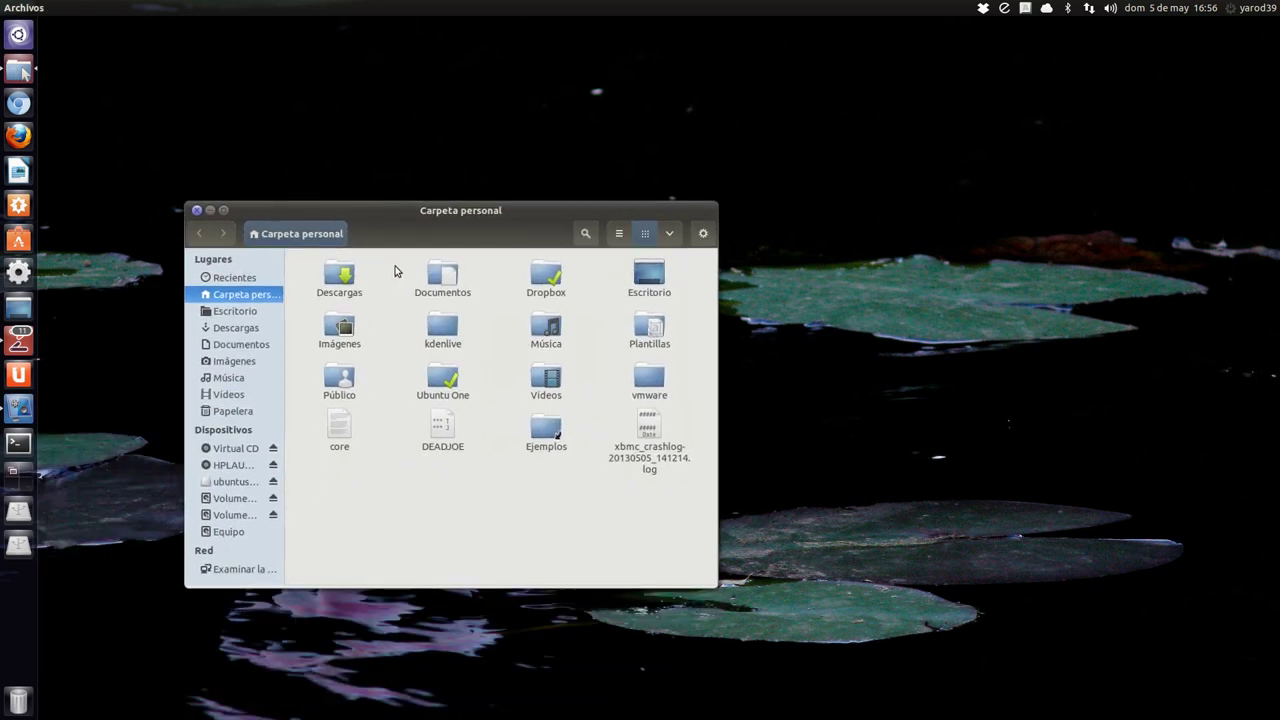
double_click(339, 276)
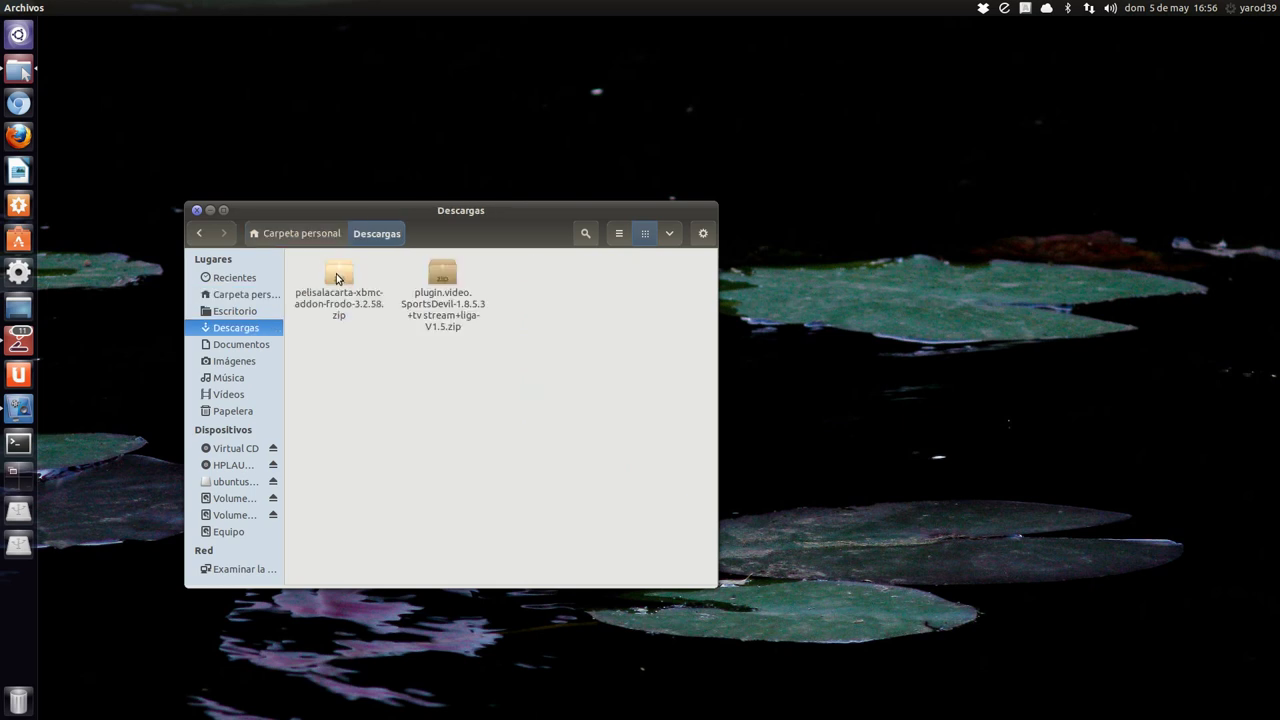
click(280, 237)
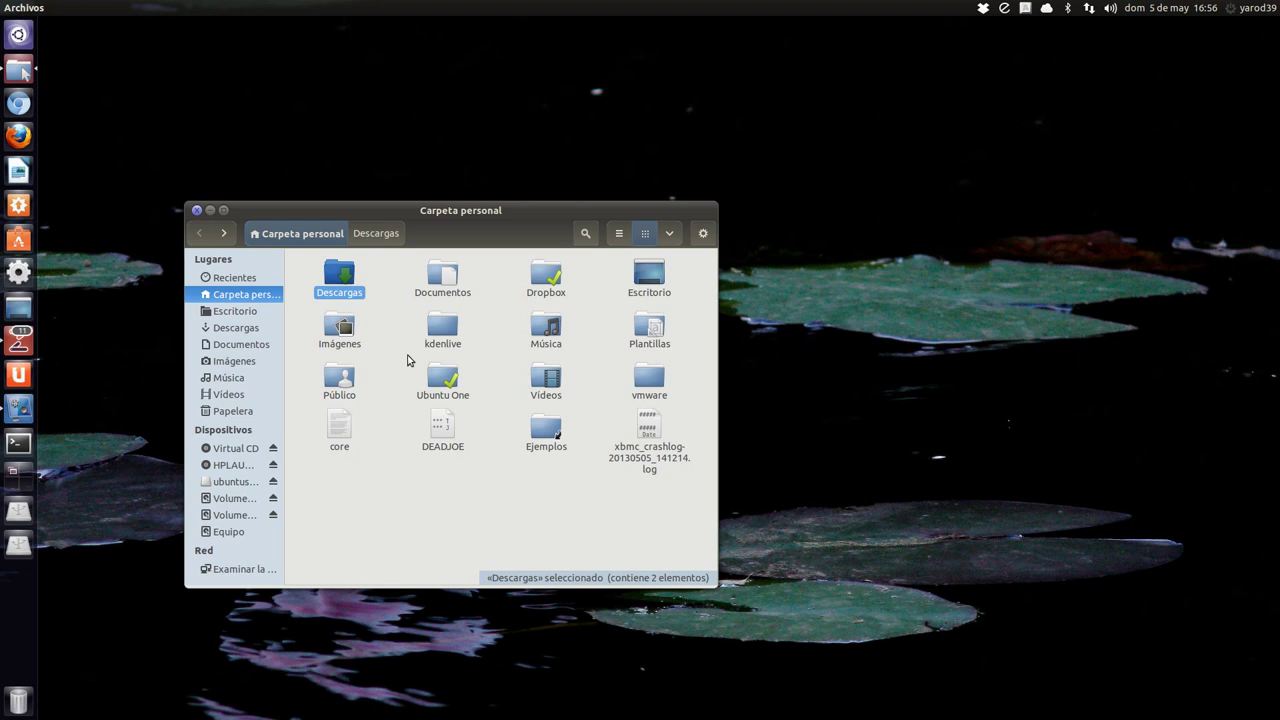
click(196, 211)
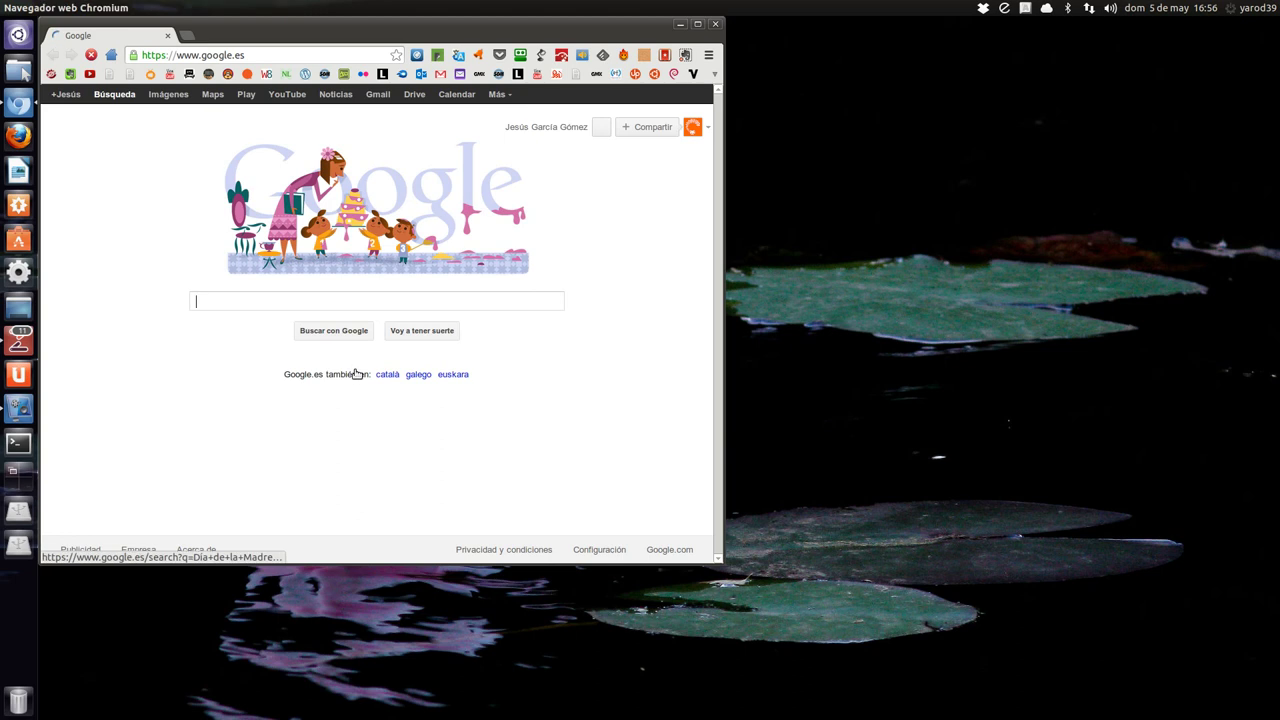
Switch to the Chromium browser and search Google for "pack wallpapers ubuntu".
text(pa)
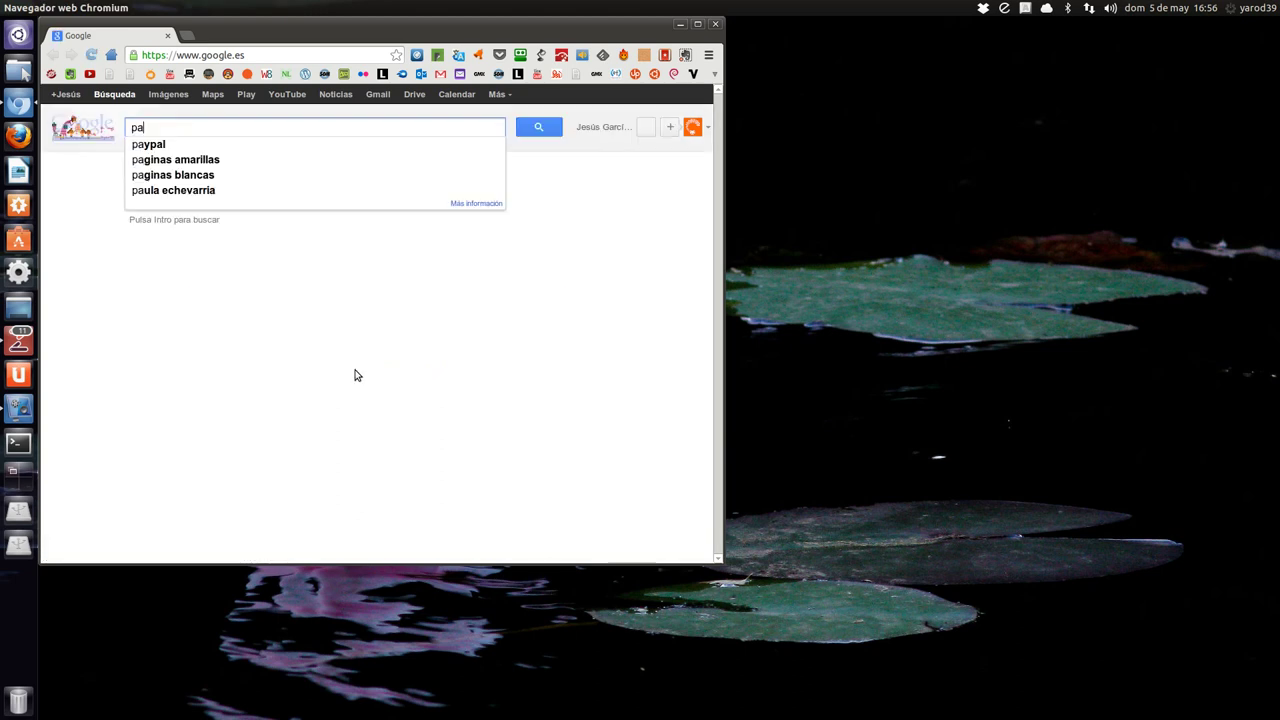
text(ck)
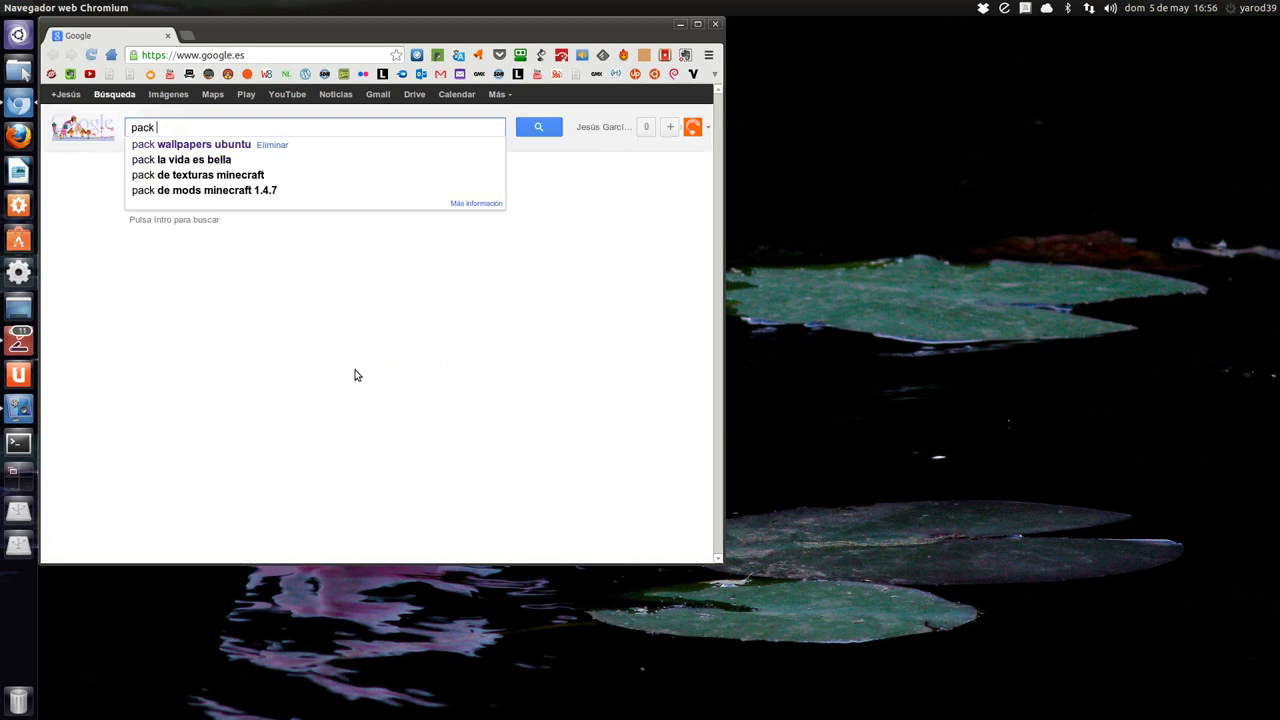
key(Down)
key(Return)
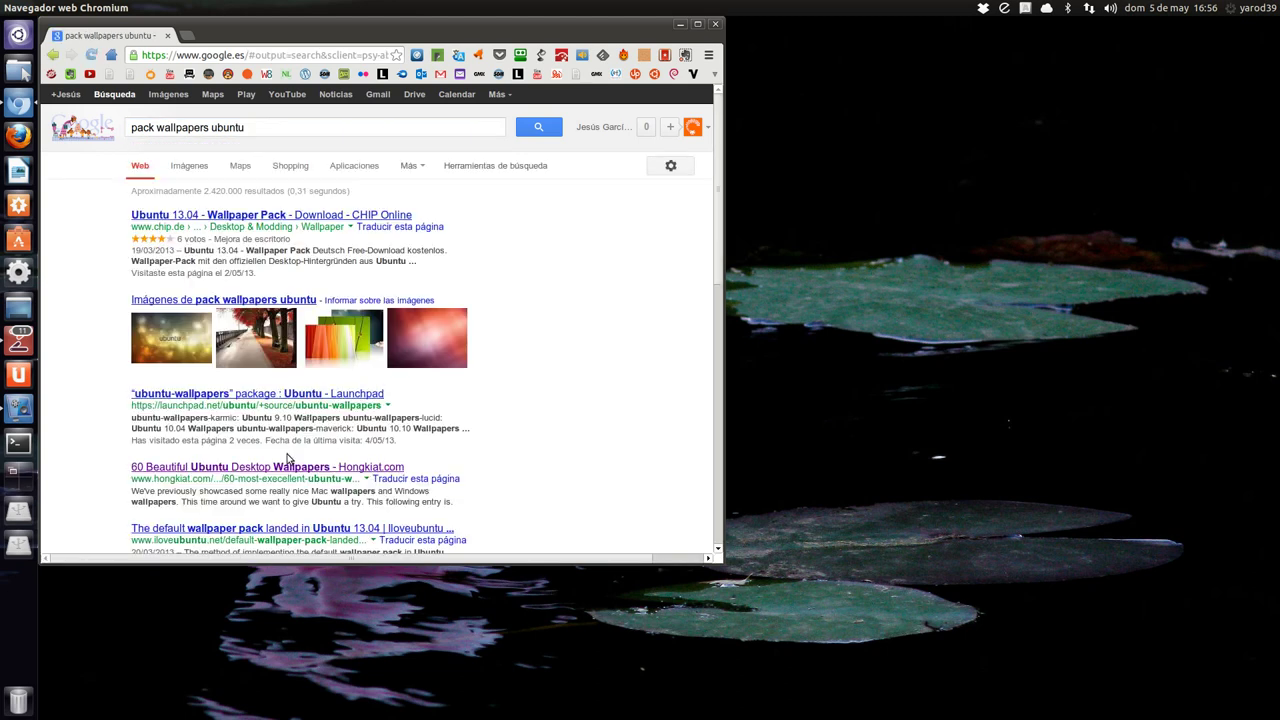
Open the YouTube result "Descargar pack de wallpapers para Linux Ubuntu" and examine the video's description.
scroll(287, 459, down, 2)
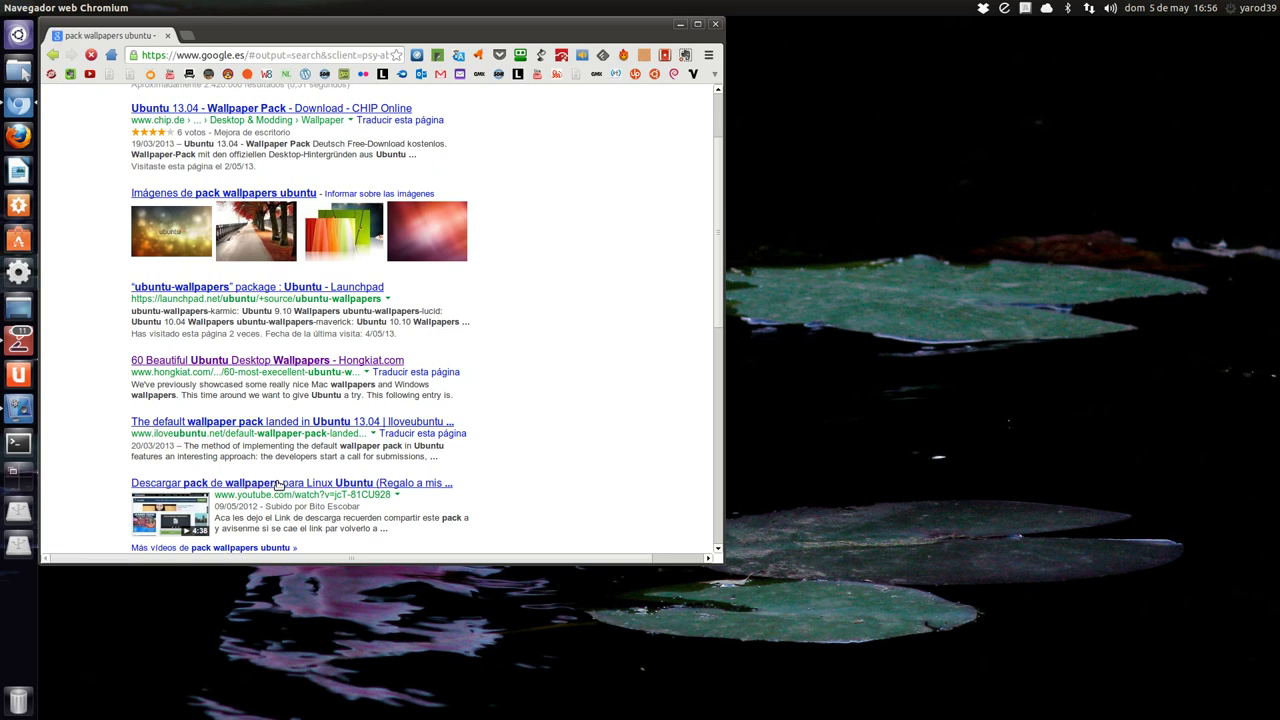
click(279, 484)
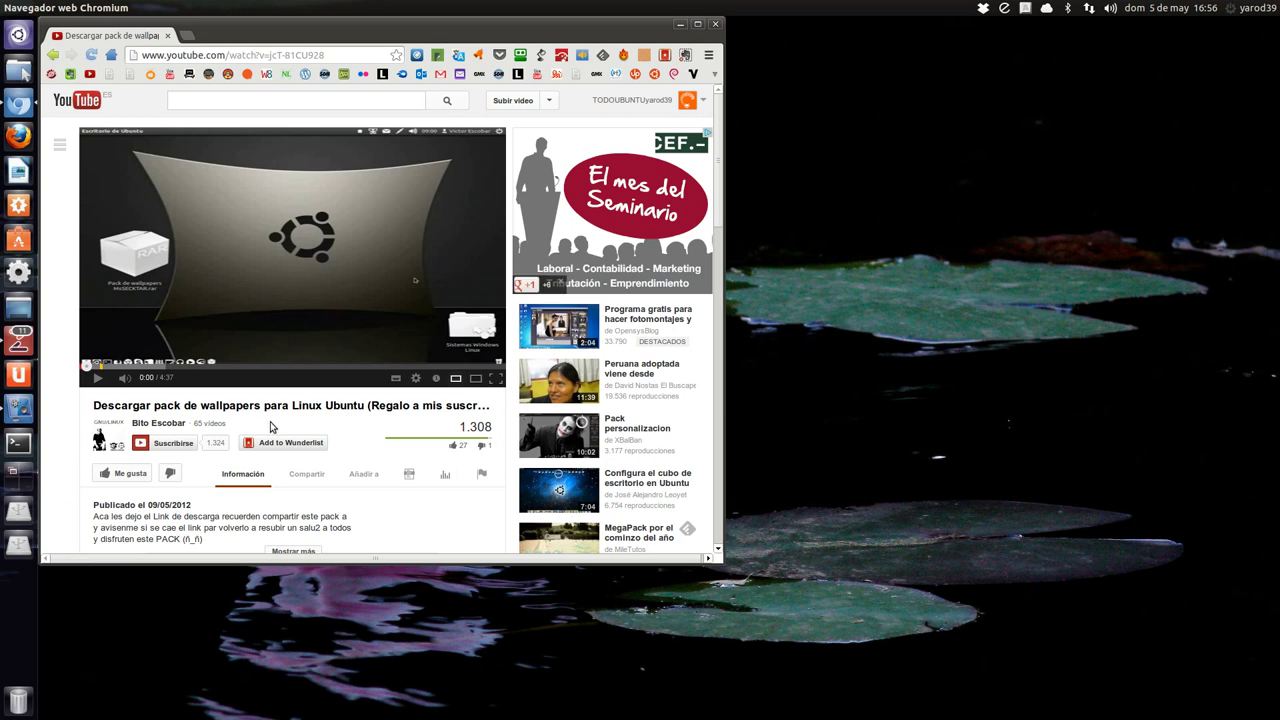
scroll(270, 427, down, 2)
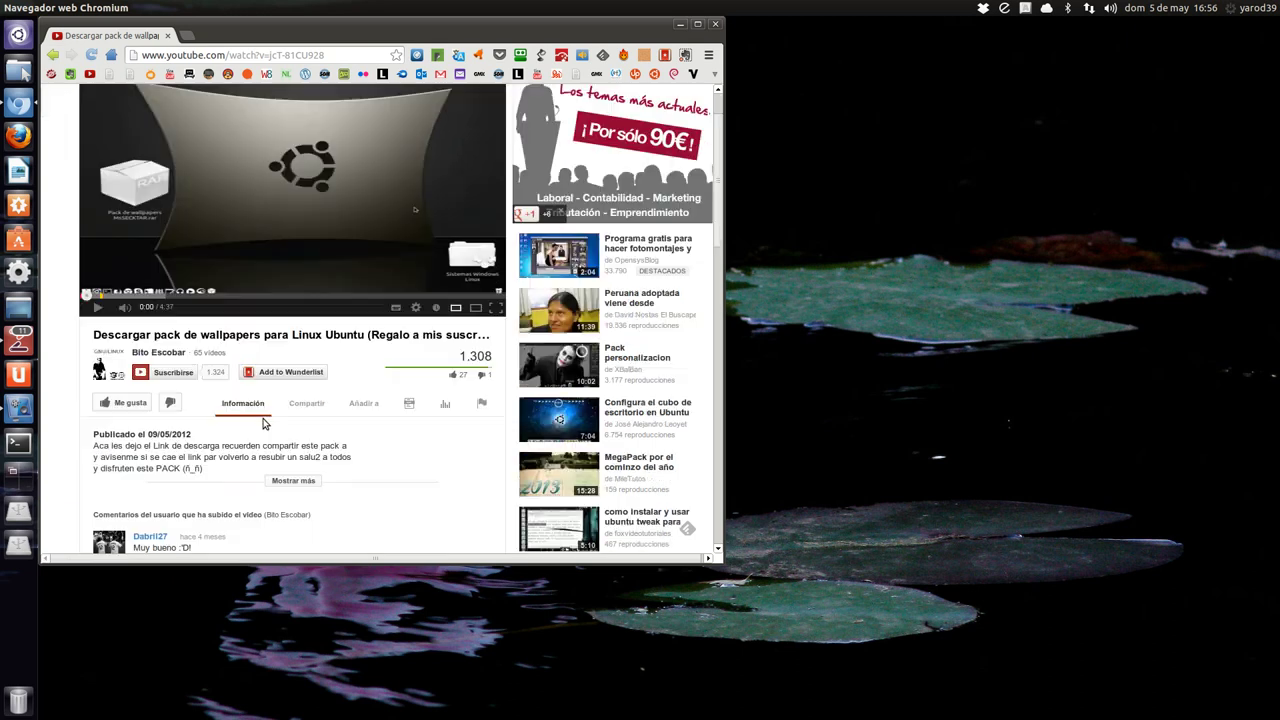
Expand the video's full description to show the wallpaper pack's download link, and close the browser.
click(286, 446)
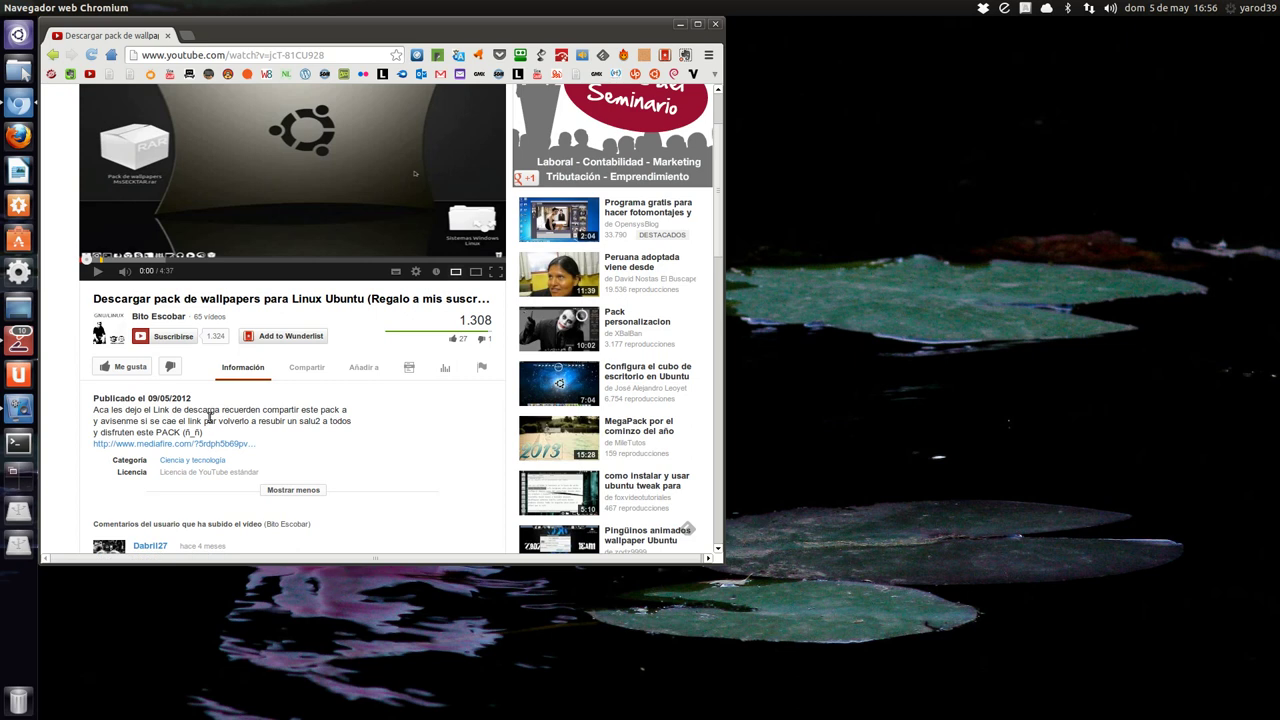
click(715, 24)
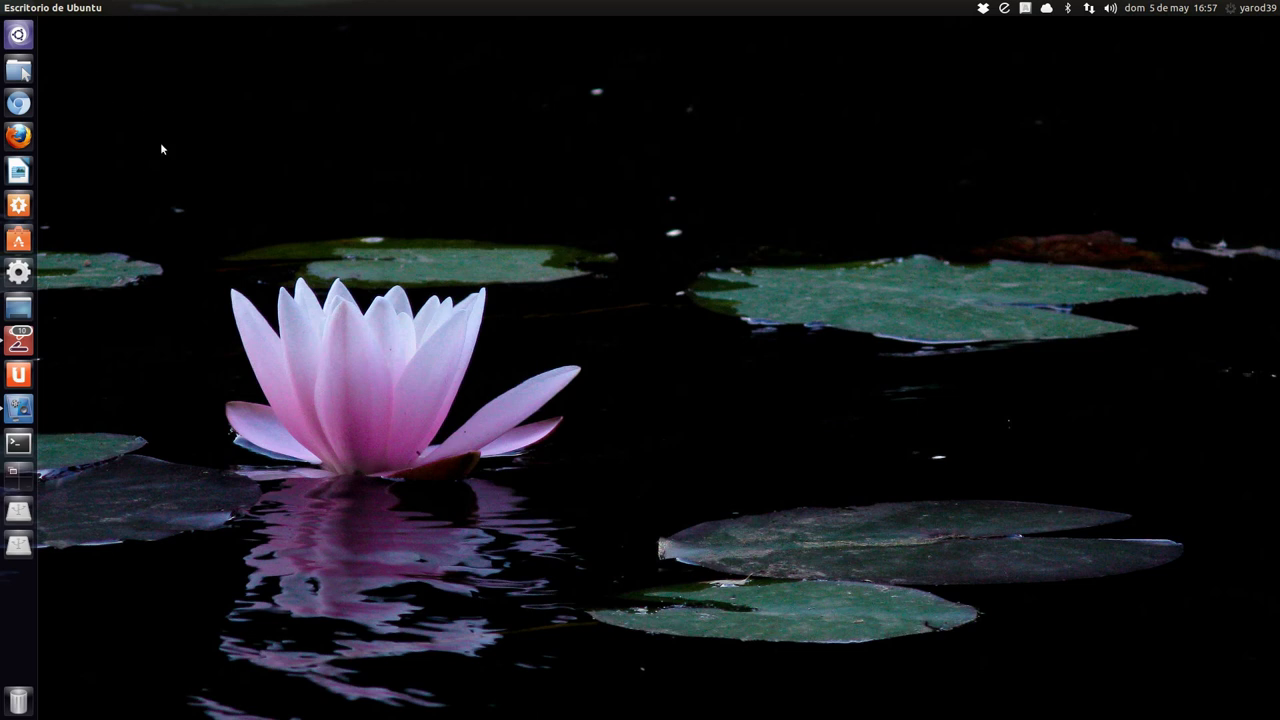
Open the Dash to view how it looks over the lotus wallpaper, and close it.
click(22, 36)
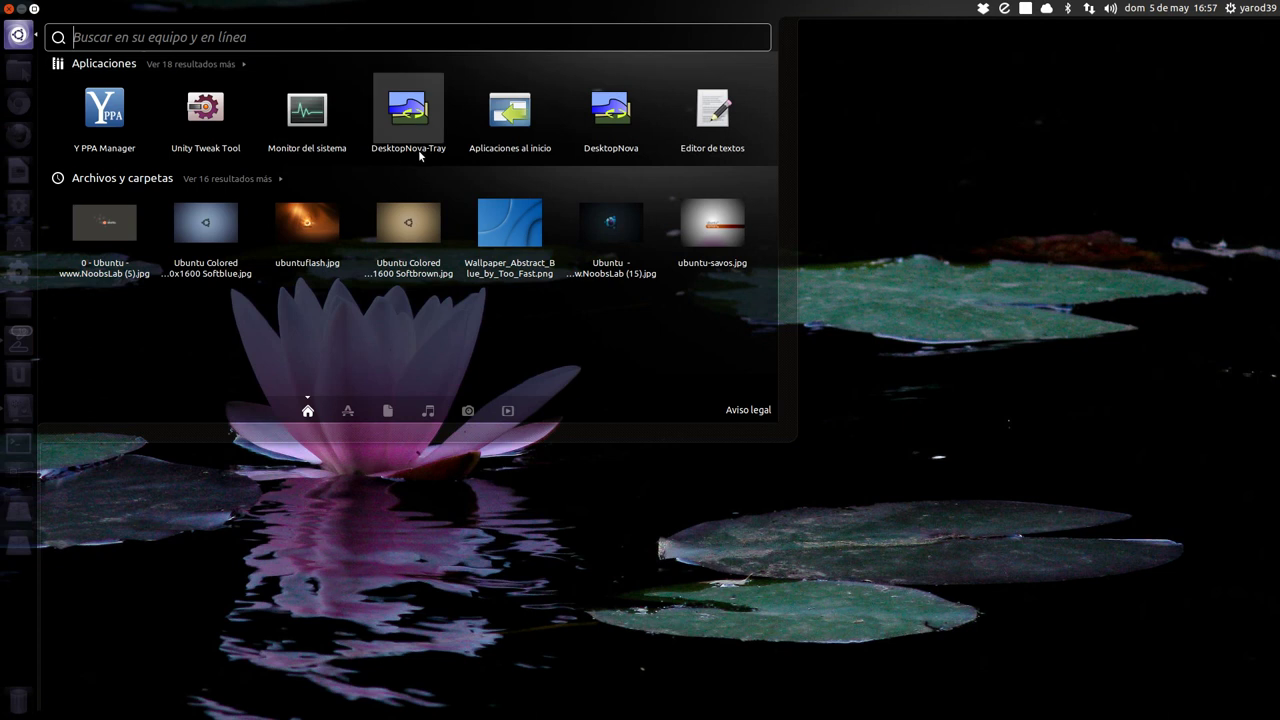
click(22, 36)
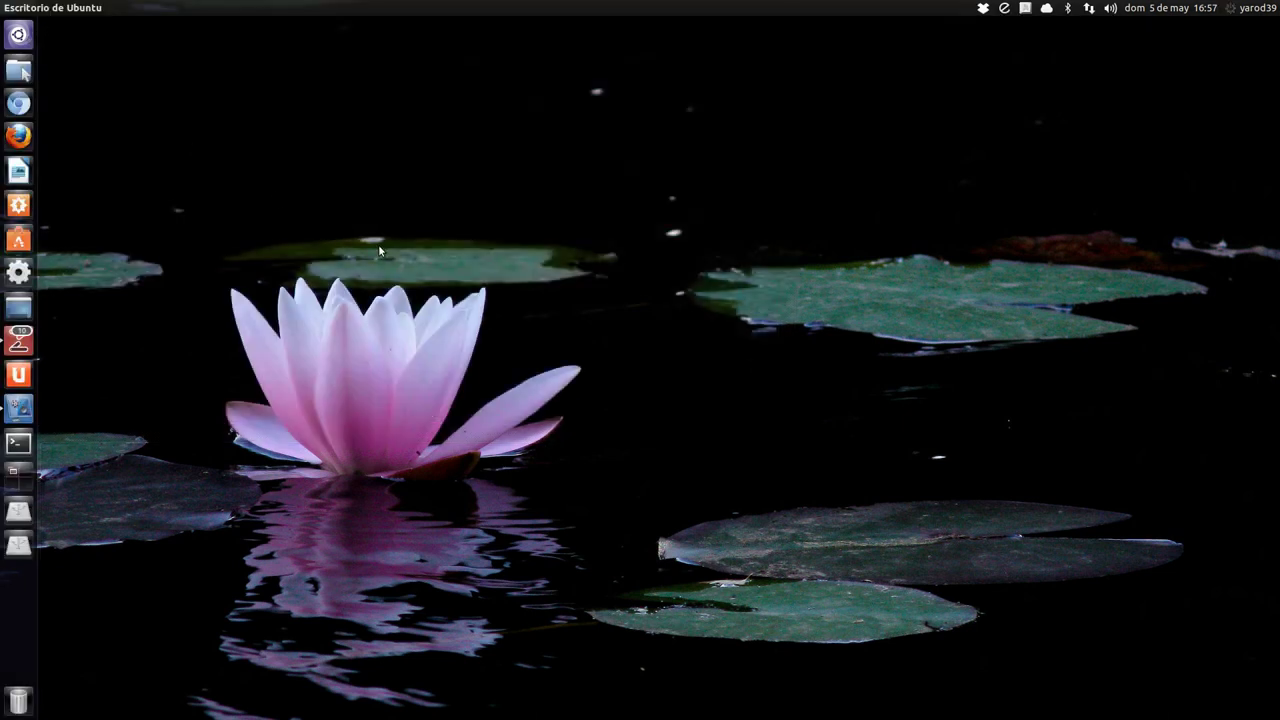
right_click(822, 209)
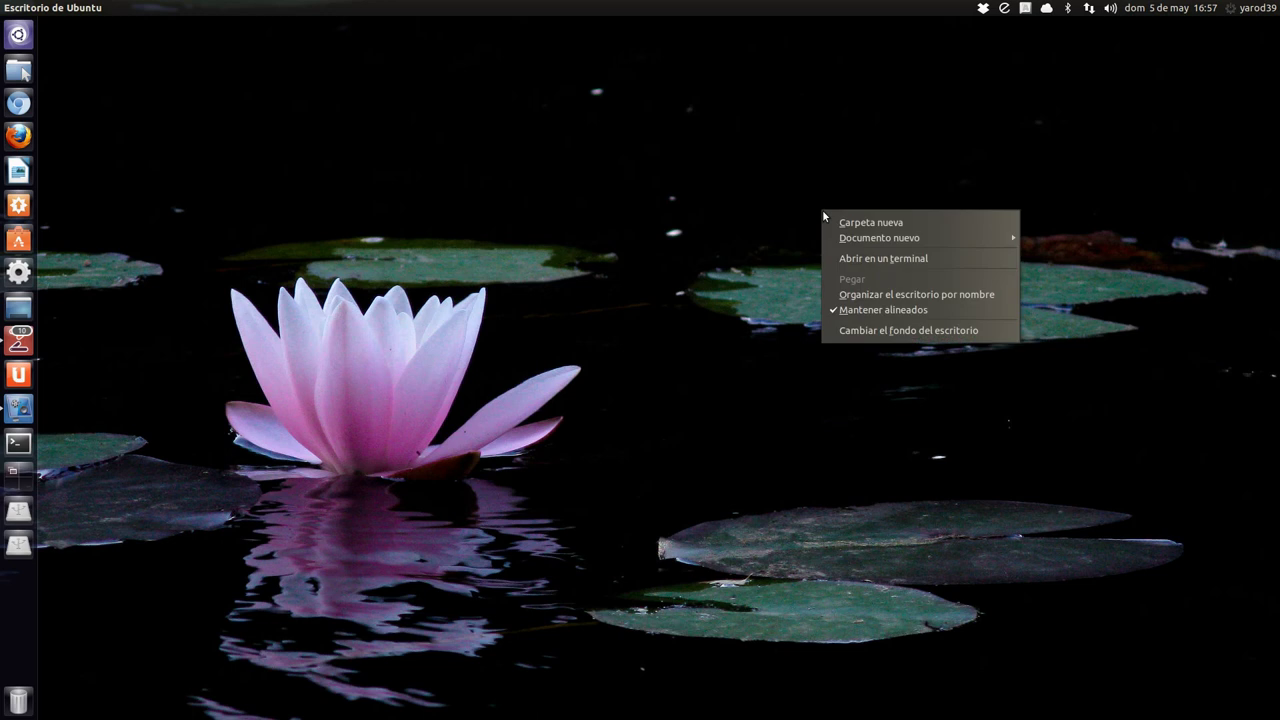
click(878, 331)
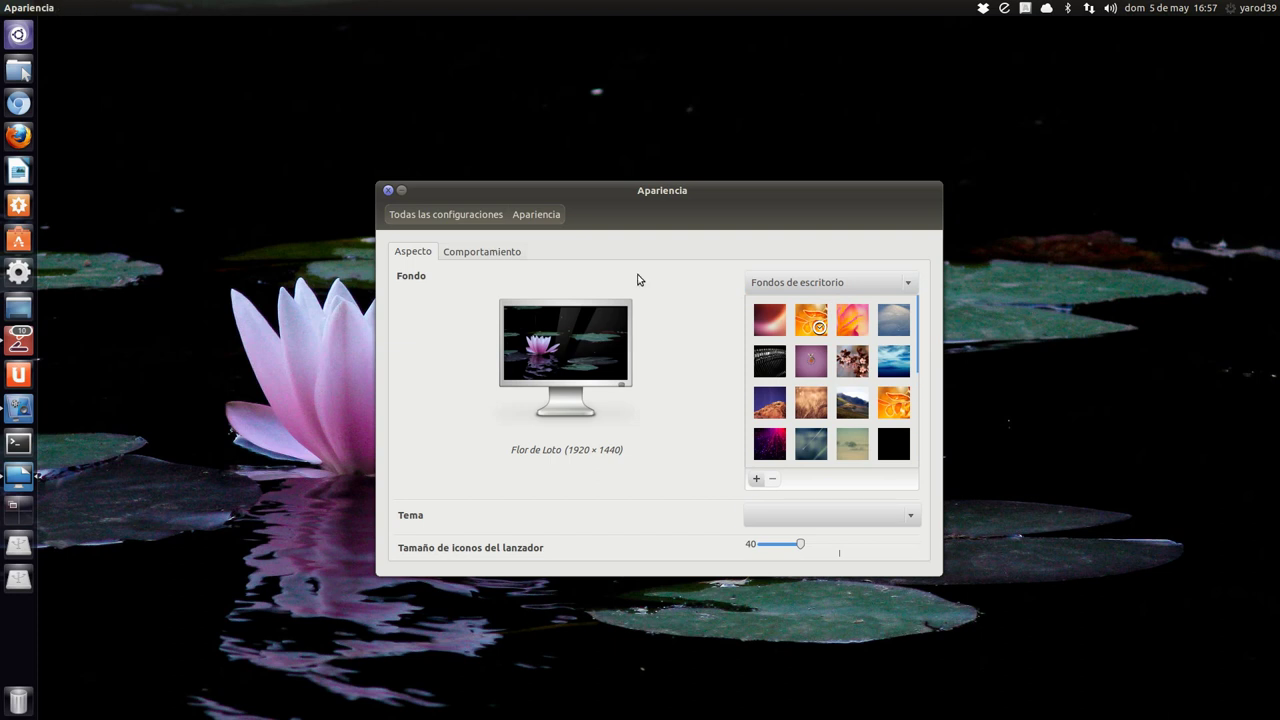
click(897, 285)
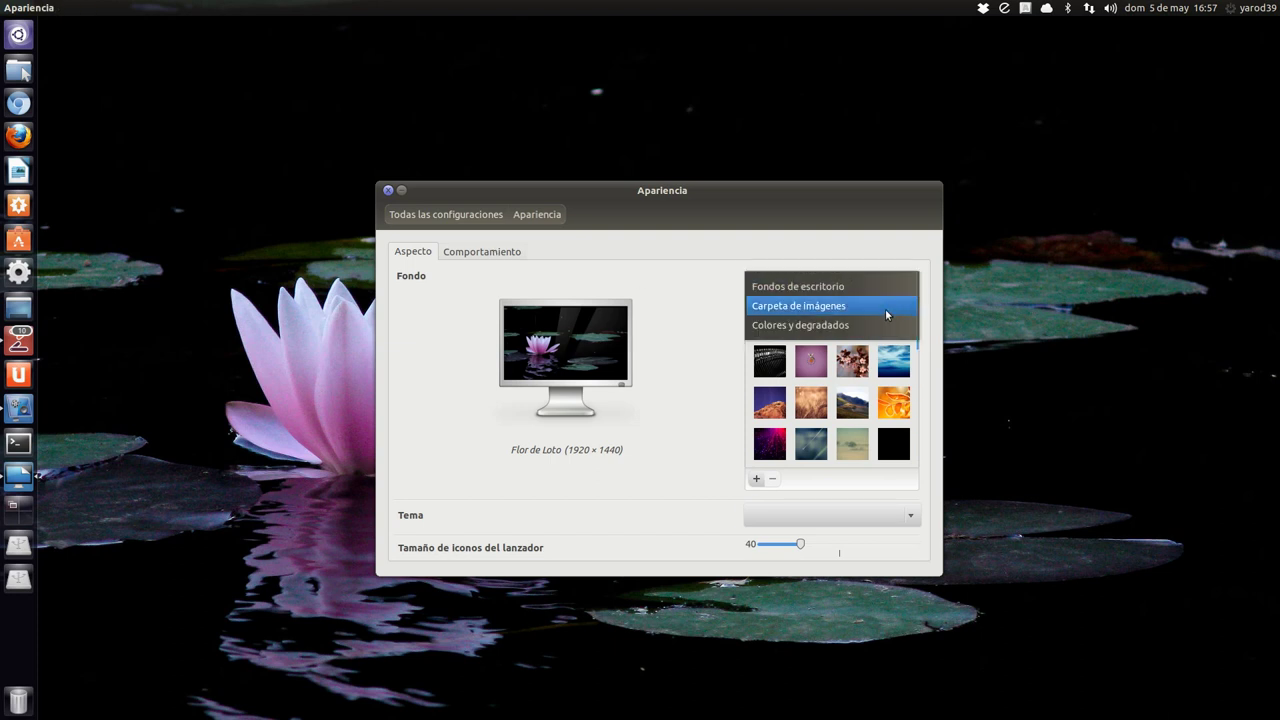
click(885, 313)
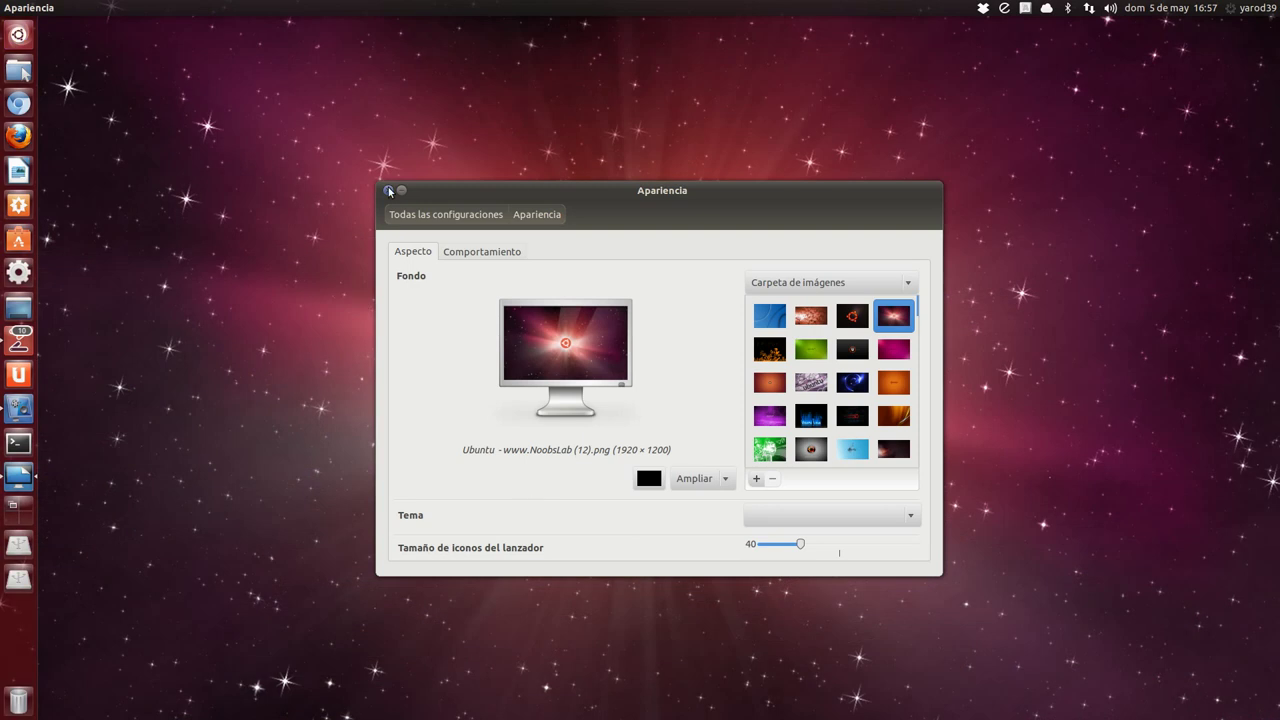
click(388, 189)
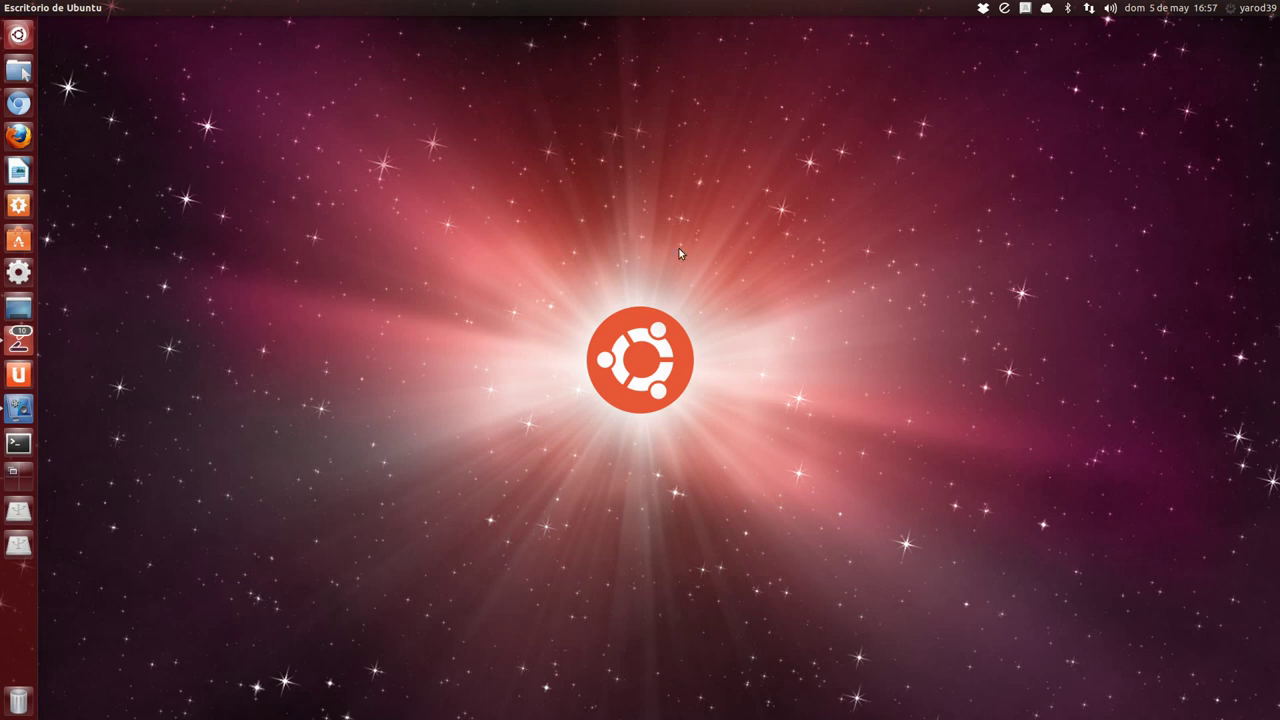
View the workspace overview and the Dash over the starry Ubuntu wallpaper, closing both.
click(15, 475)
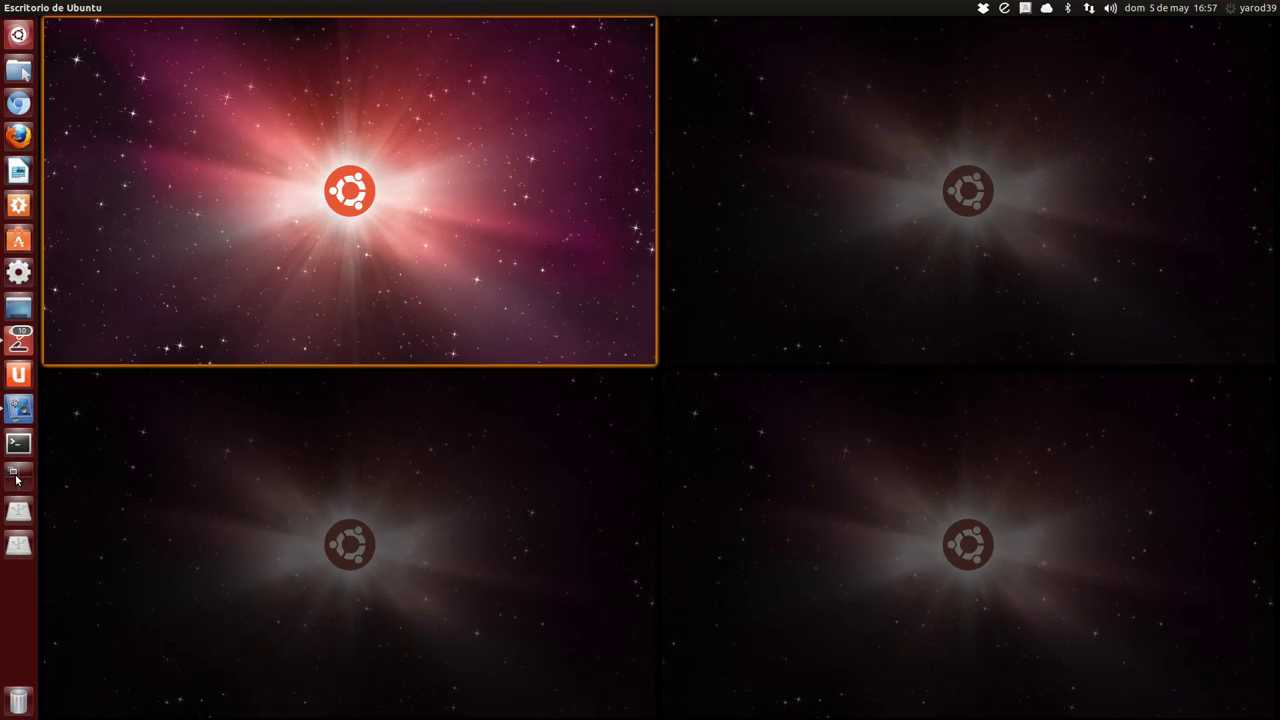
click(16, 478)
click(16, 478)
click(16, 478)
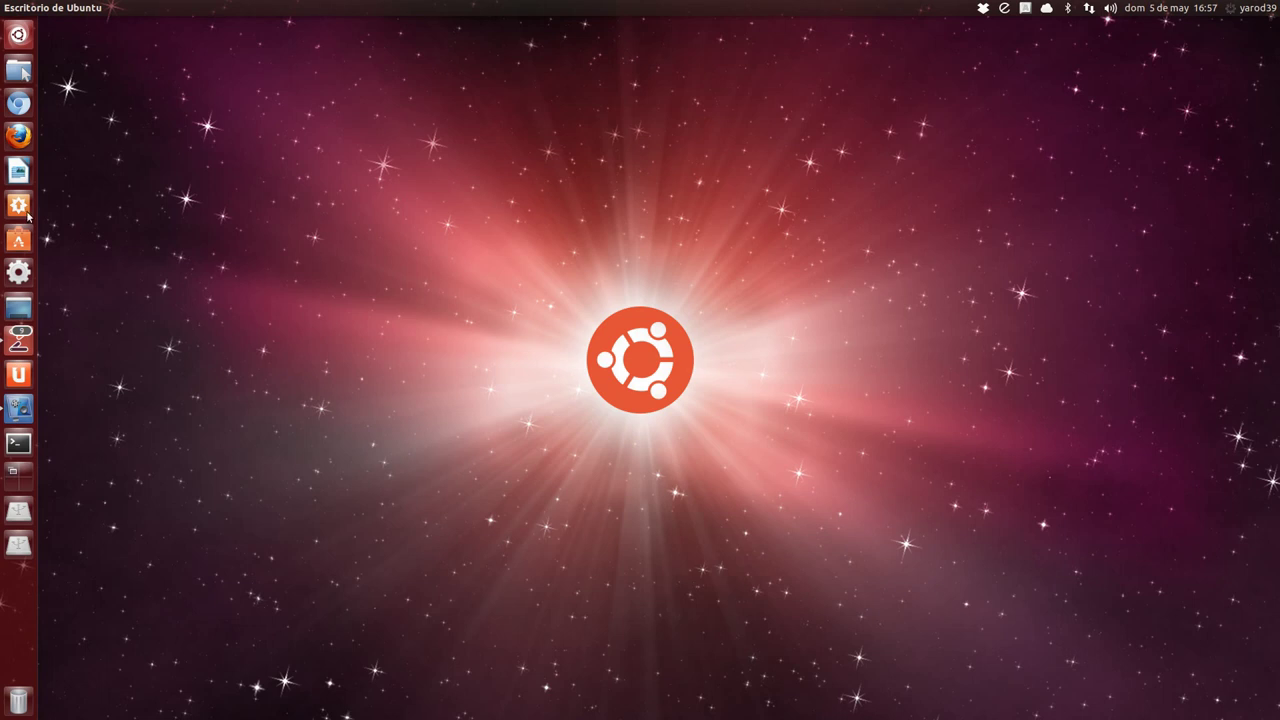
click(19, 35)
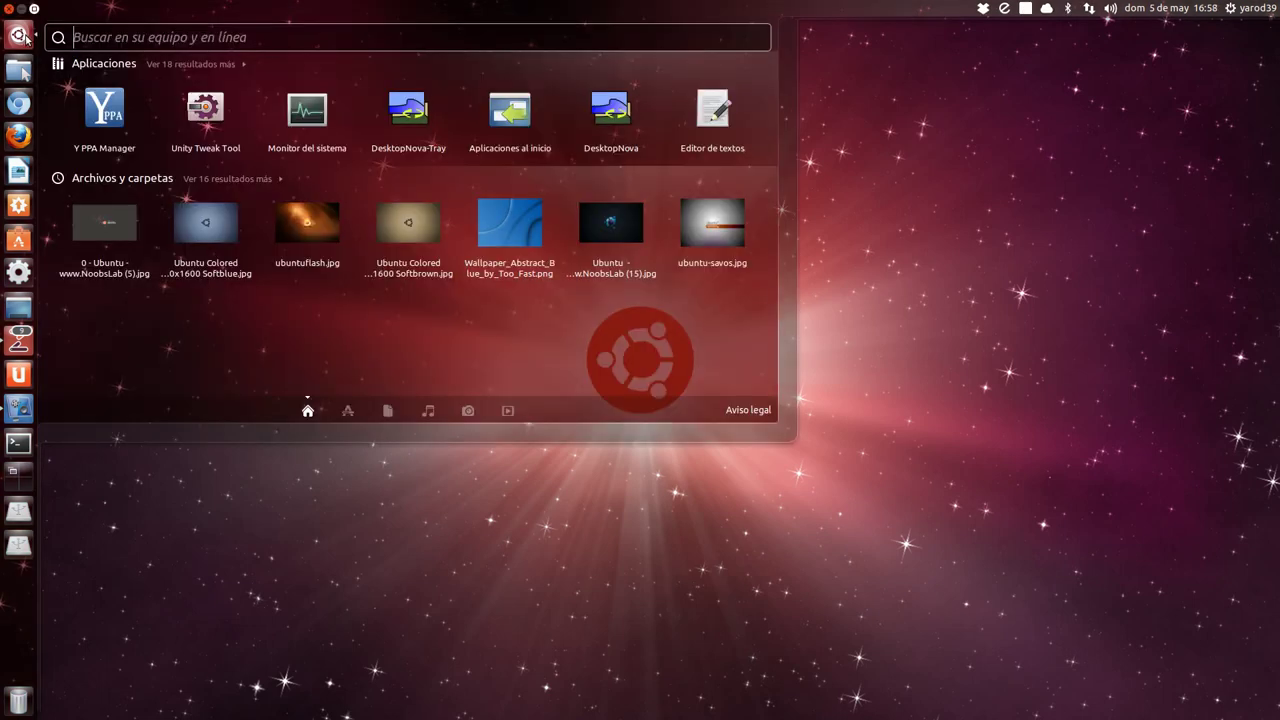
click(25, 37)
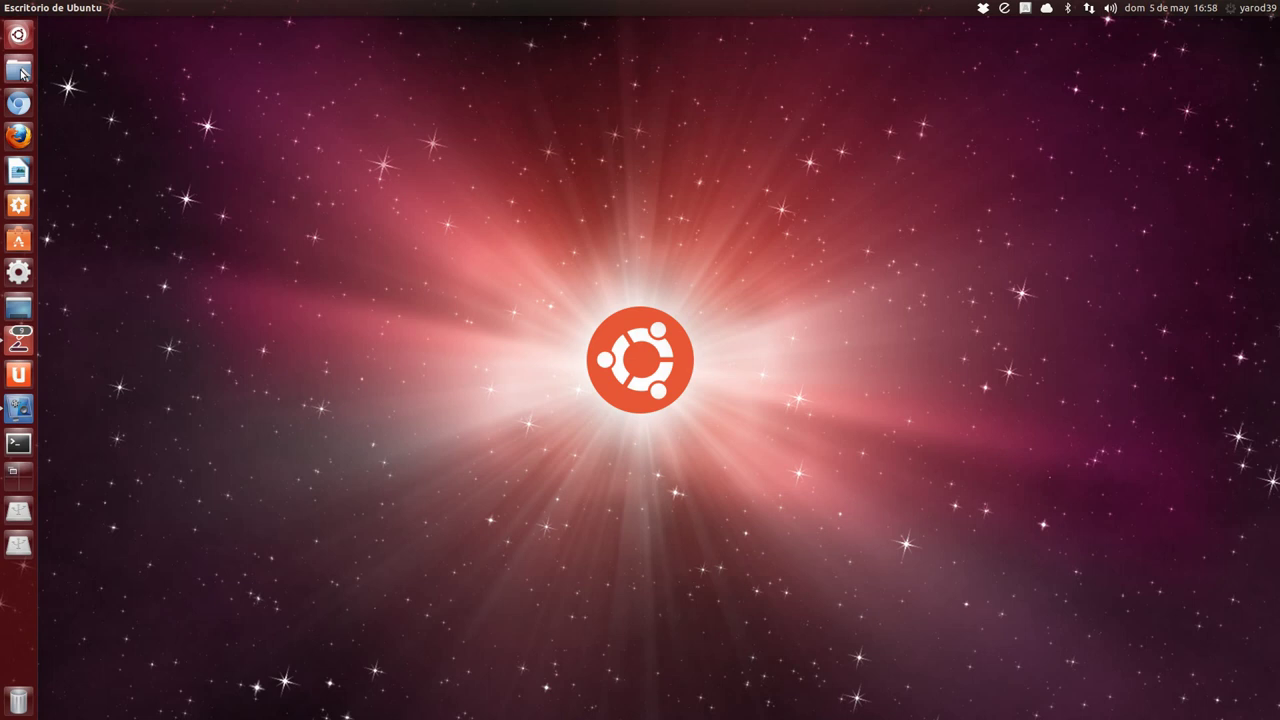
Open the personal folder in the file manager, move its window over the wallpaper to view it, and close it.
click(20, 71)
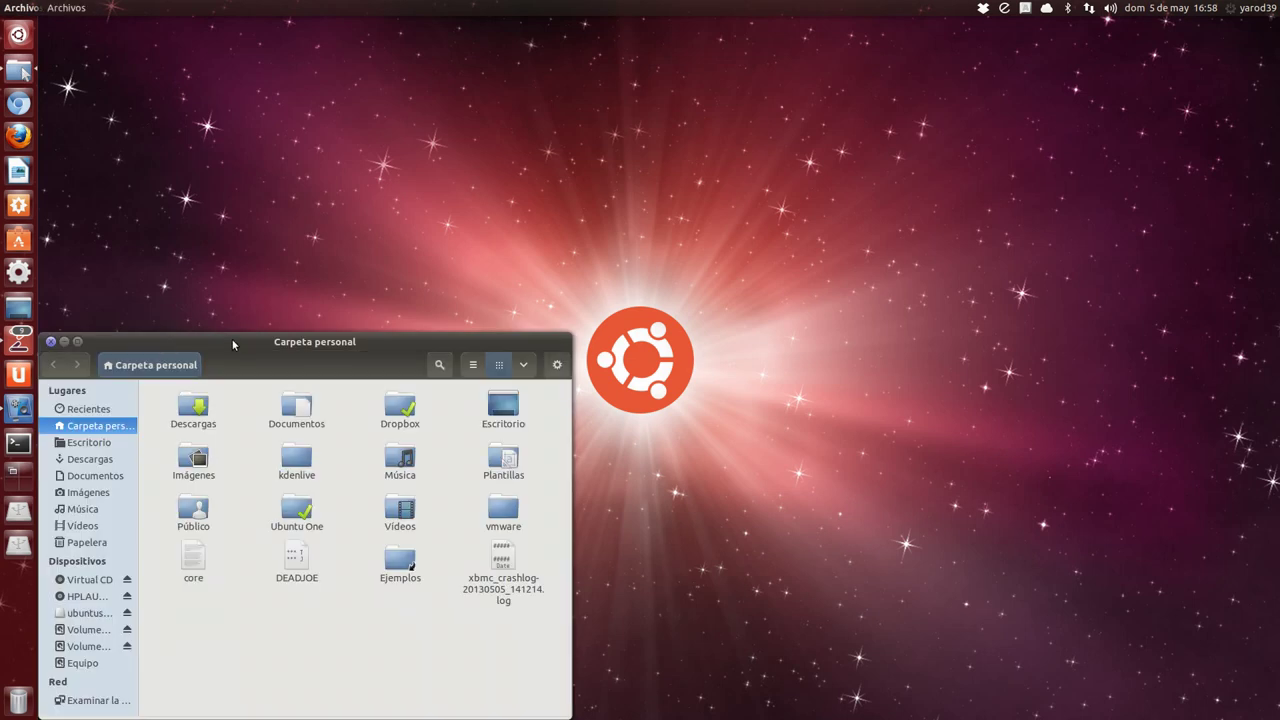
drag(233, 345, 391, 115)
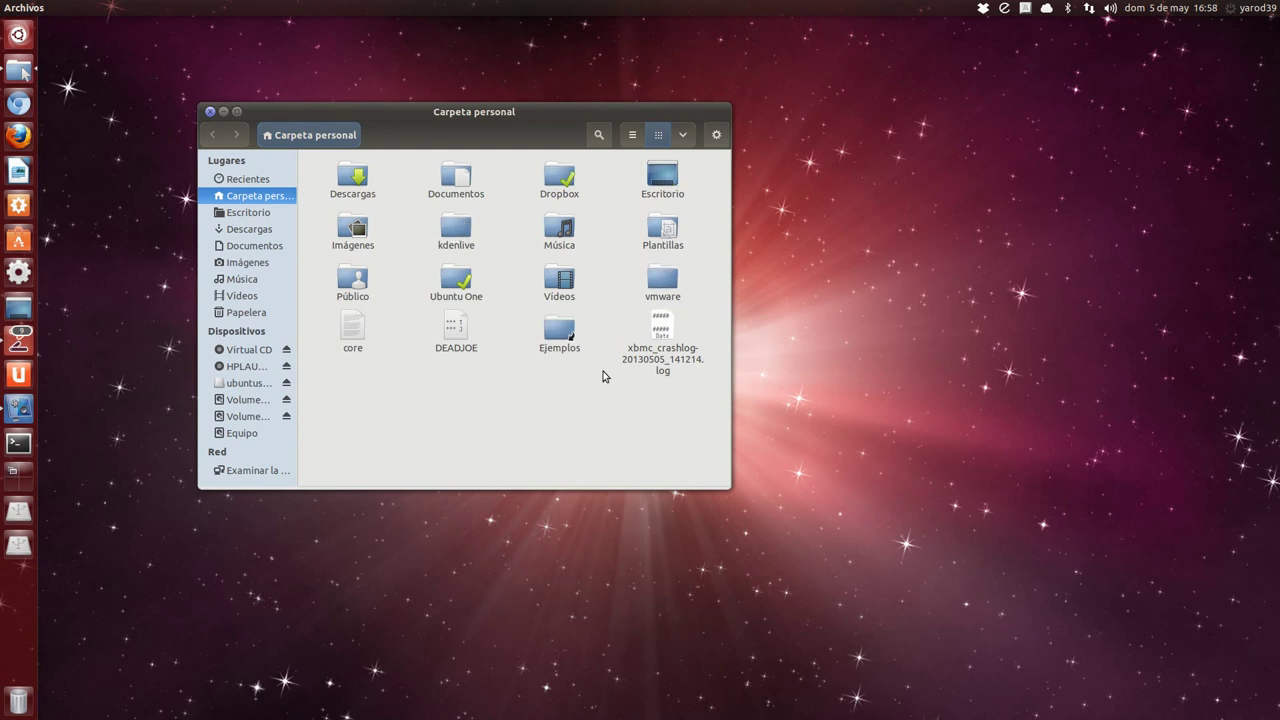
click(210, 111)
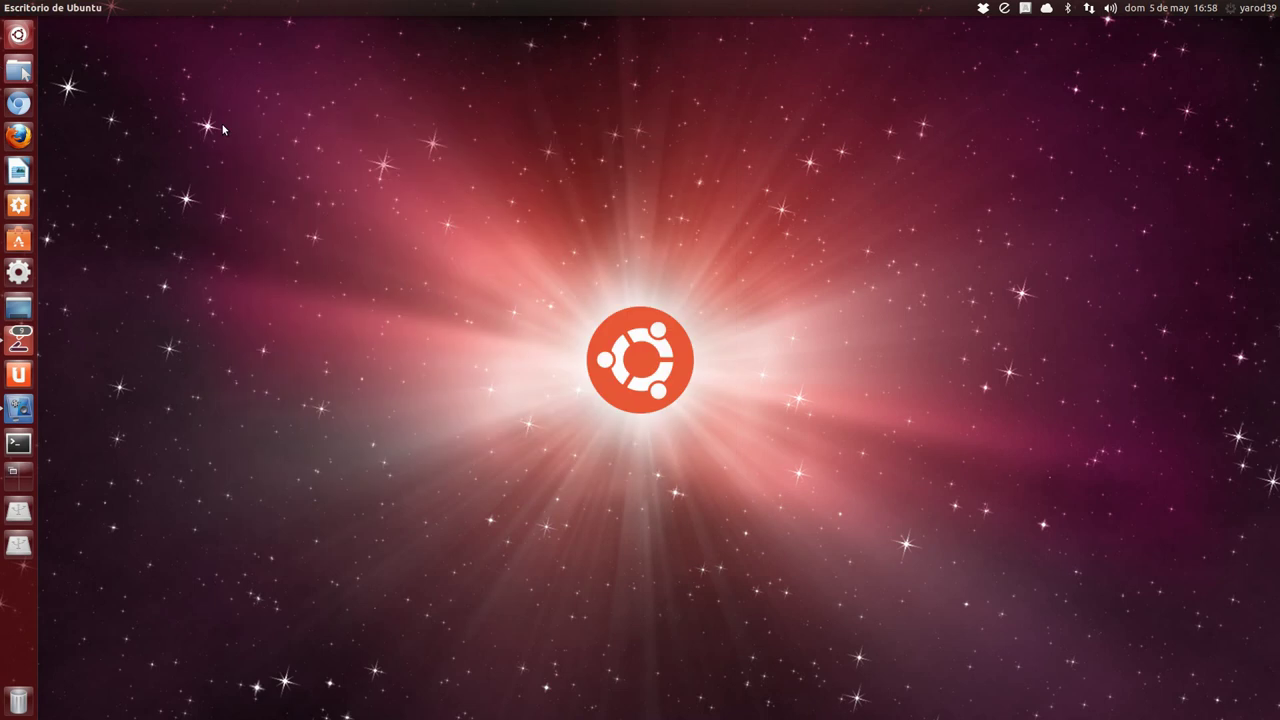
Change the desktop background to Climbing.jpg from the Fondos de escritorio collection and close the appearance settings.
right_click(467, 249)
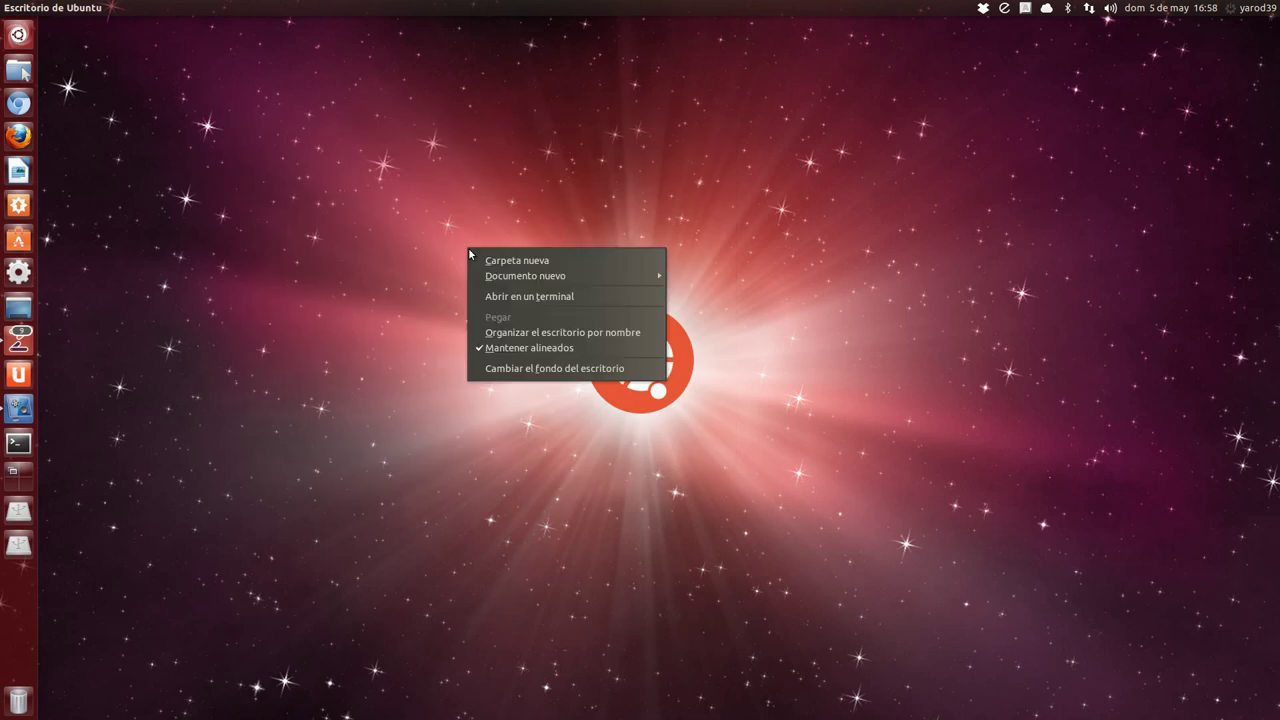
click(538, 370)
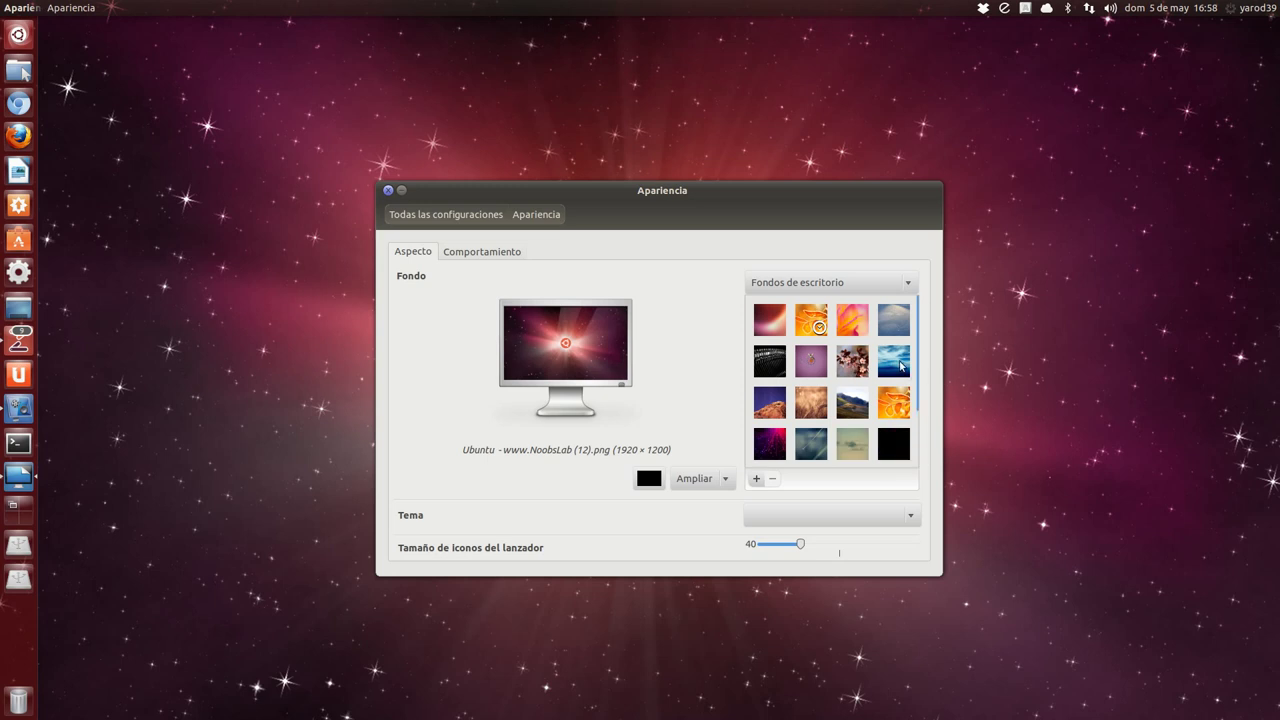
scroll(870, 383, down, 2)
scroll(870, 383, down, 1)
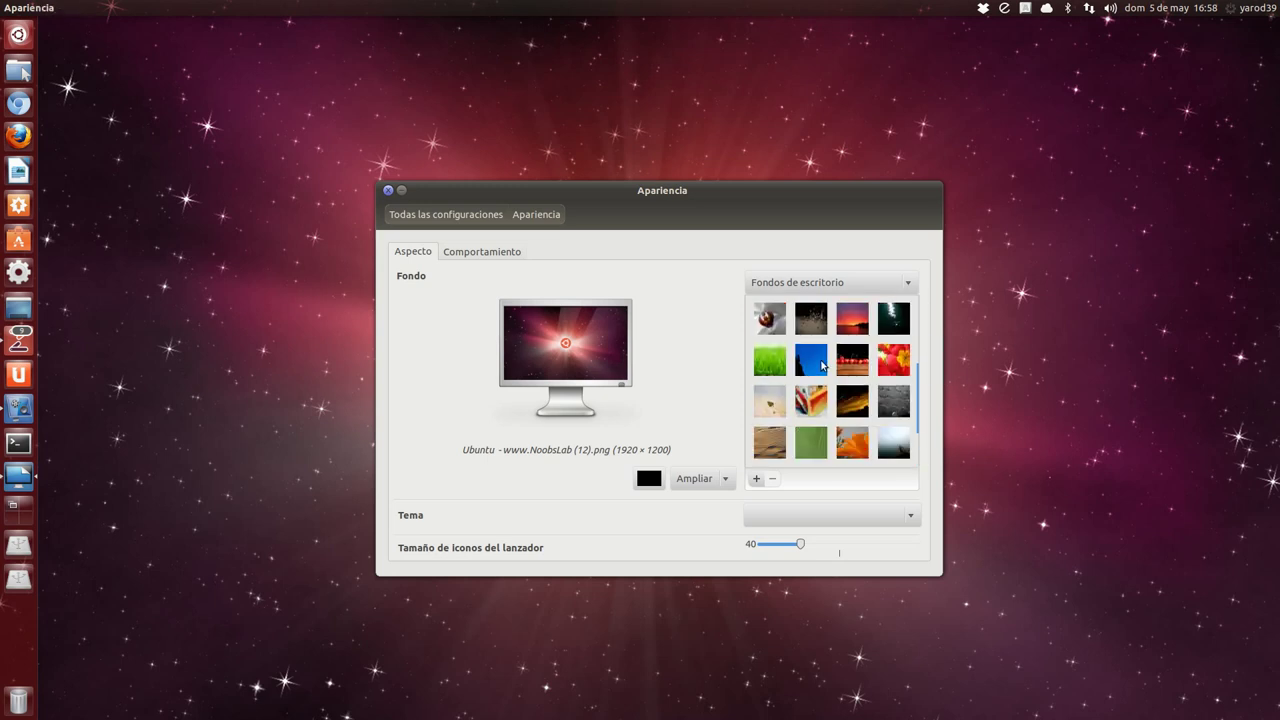
click(823, 366)
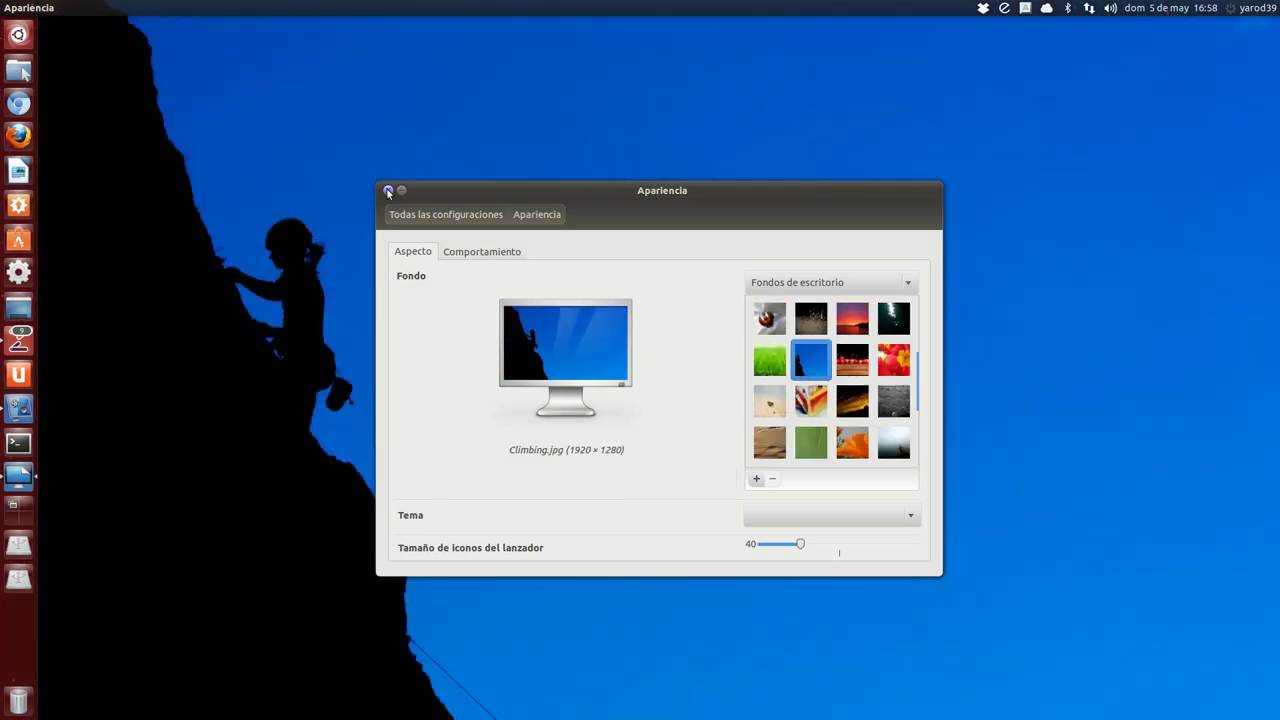
click(389, 191)
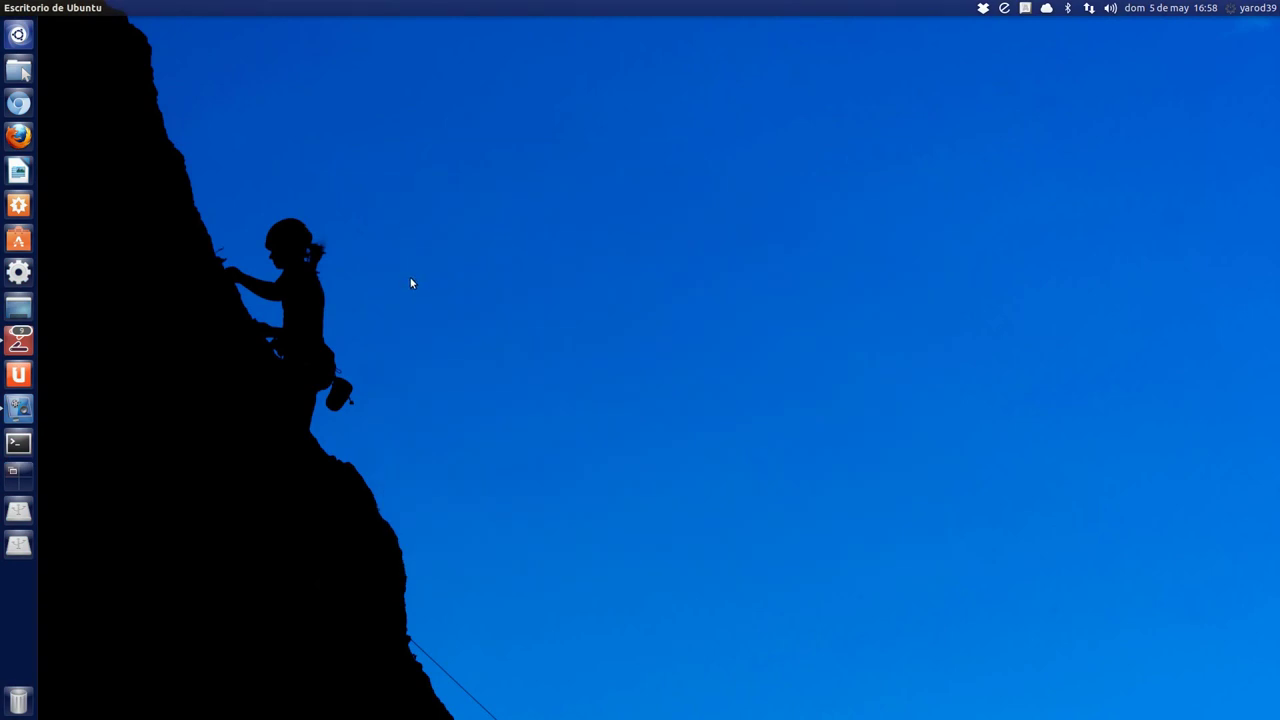
Launch Y PPA Manager and search all Launchpad PPAs for "noobslab".
click(20, 36)
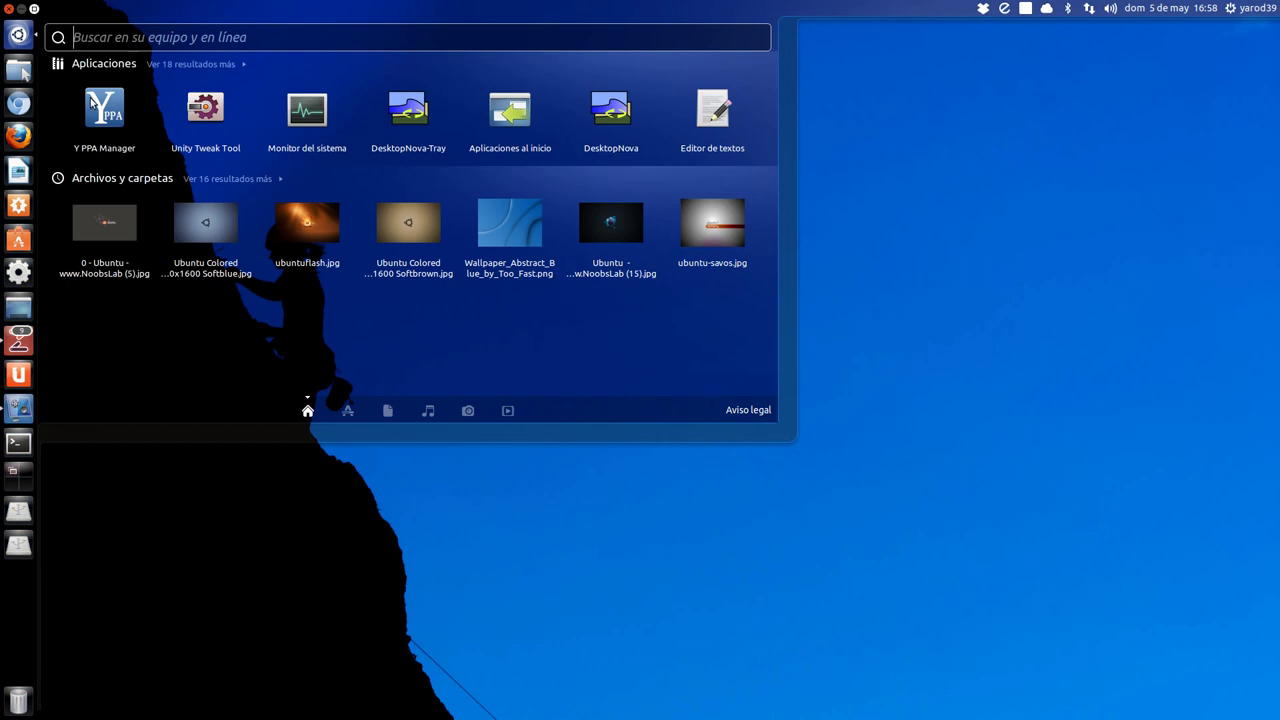
click(116, 116)
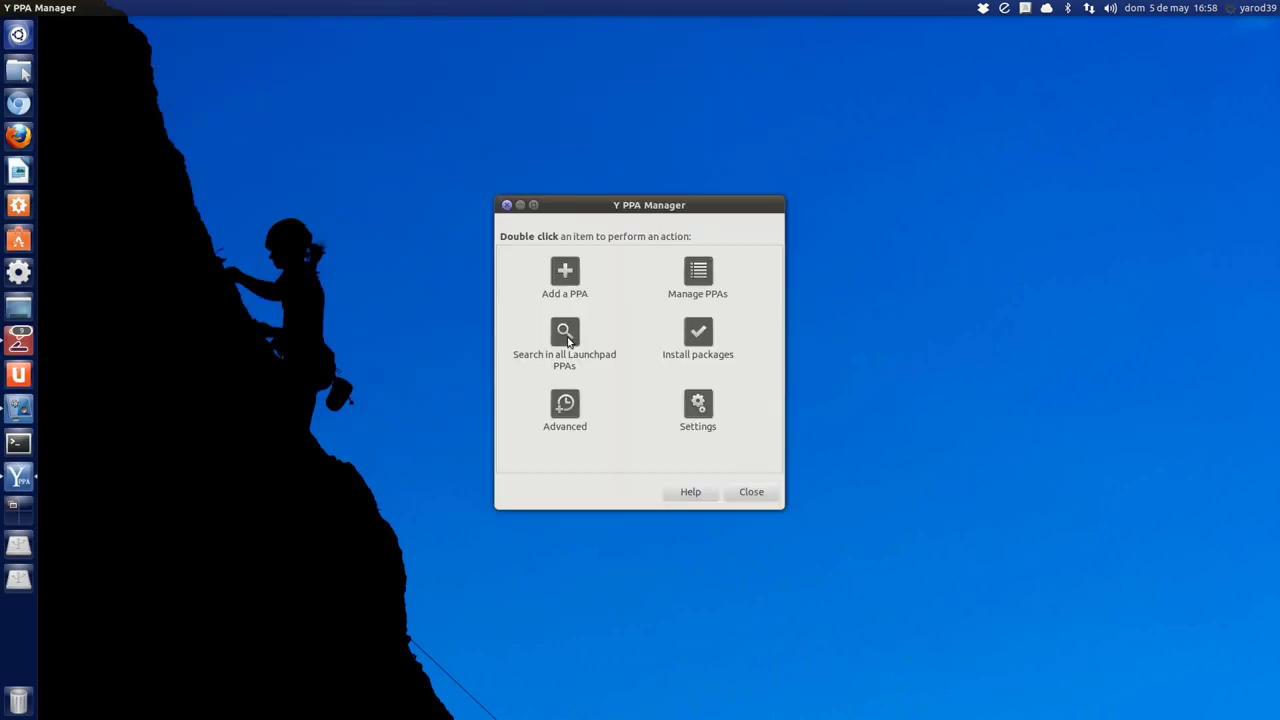
click(565, 338)
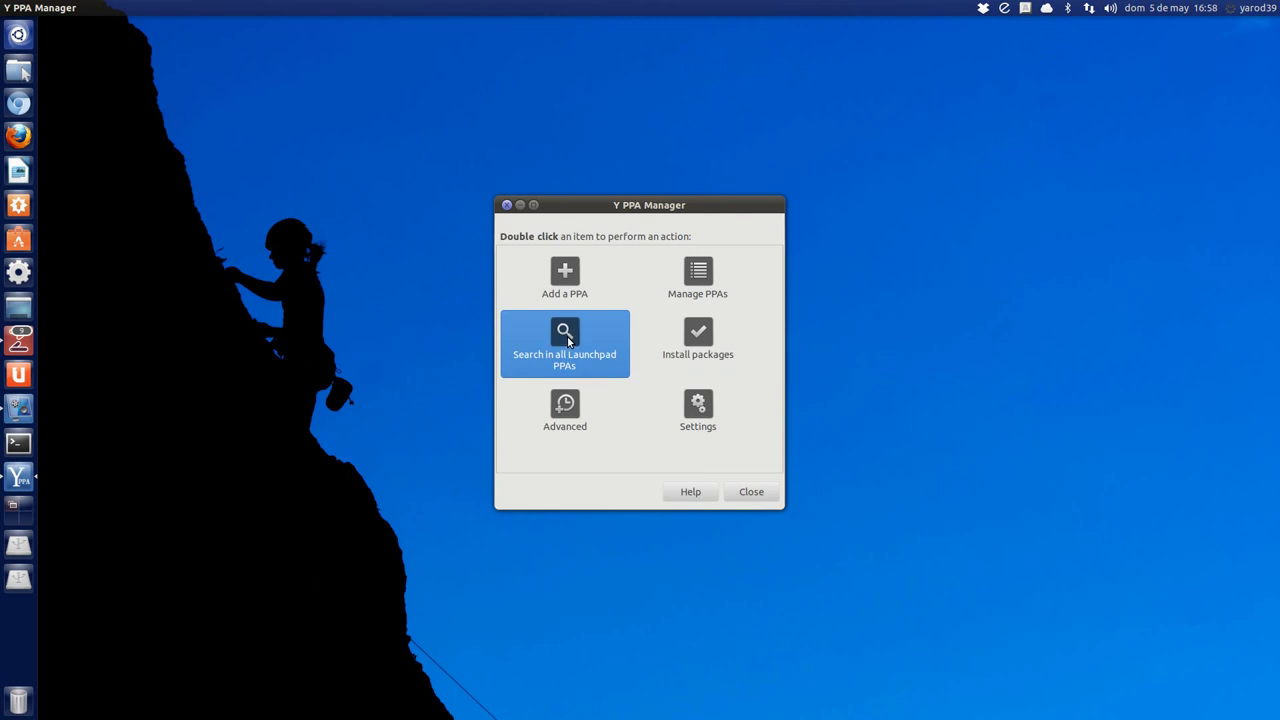
double_click(567, 341)
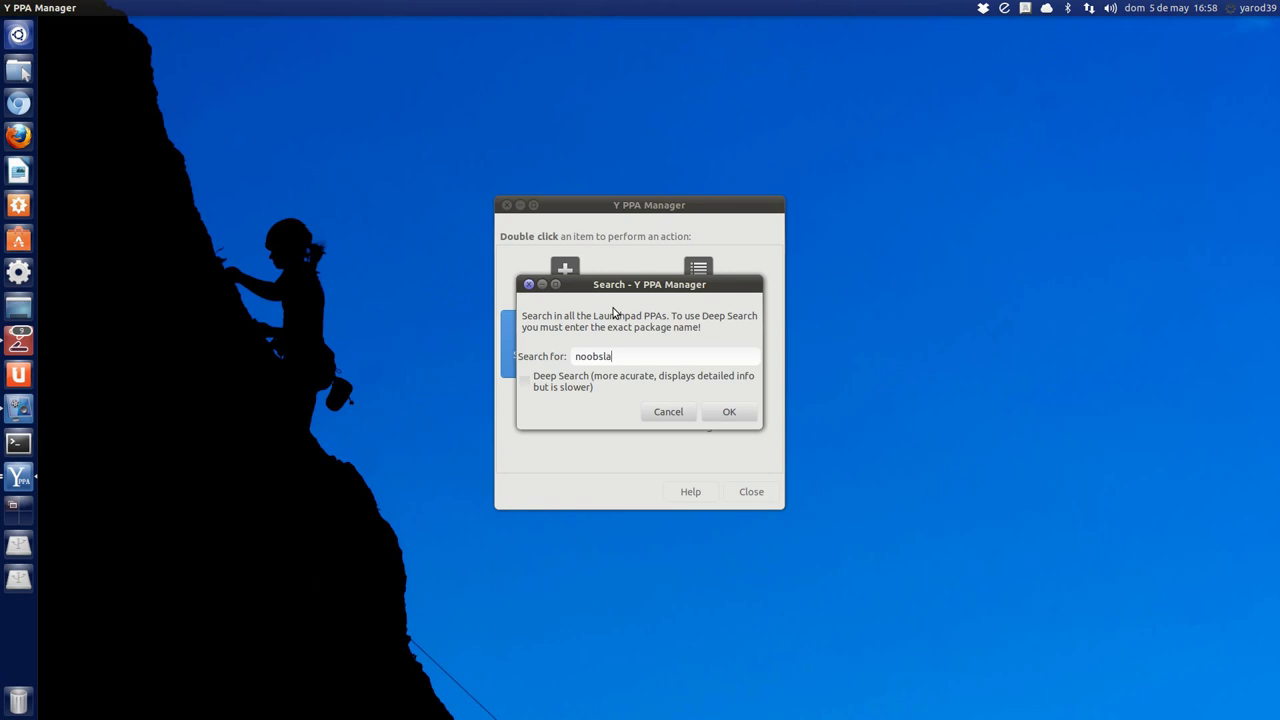
key(Return)
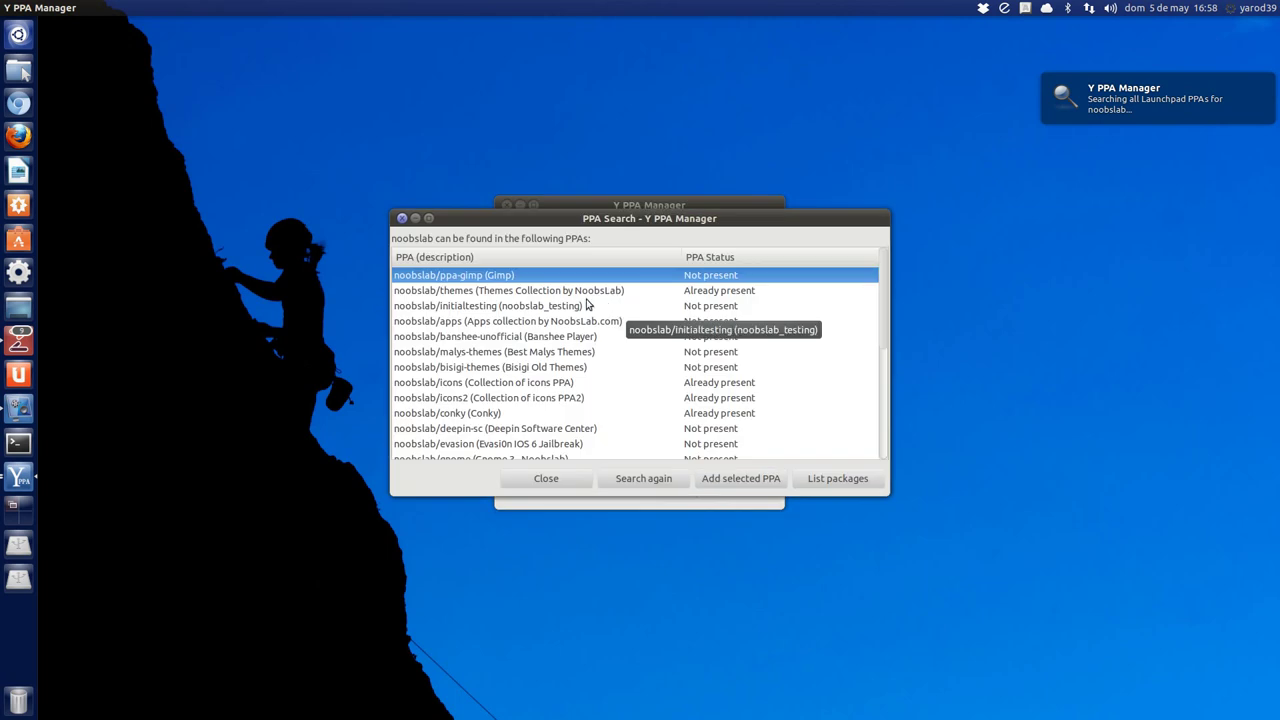
List the noobslab/icons PPA packages, select awoken-icon-theme through lubuntubox, and close Y PPA Manager without installing anything.
scroll(583, 294, down, 1)
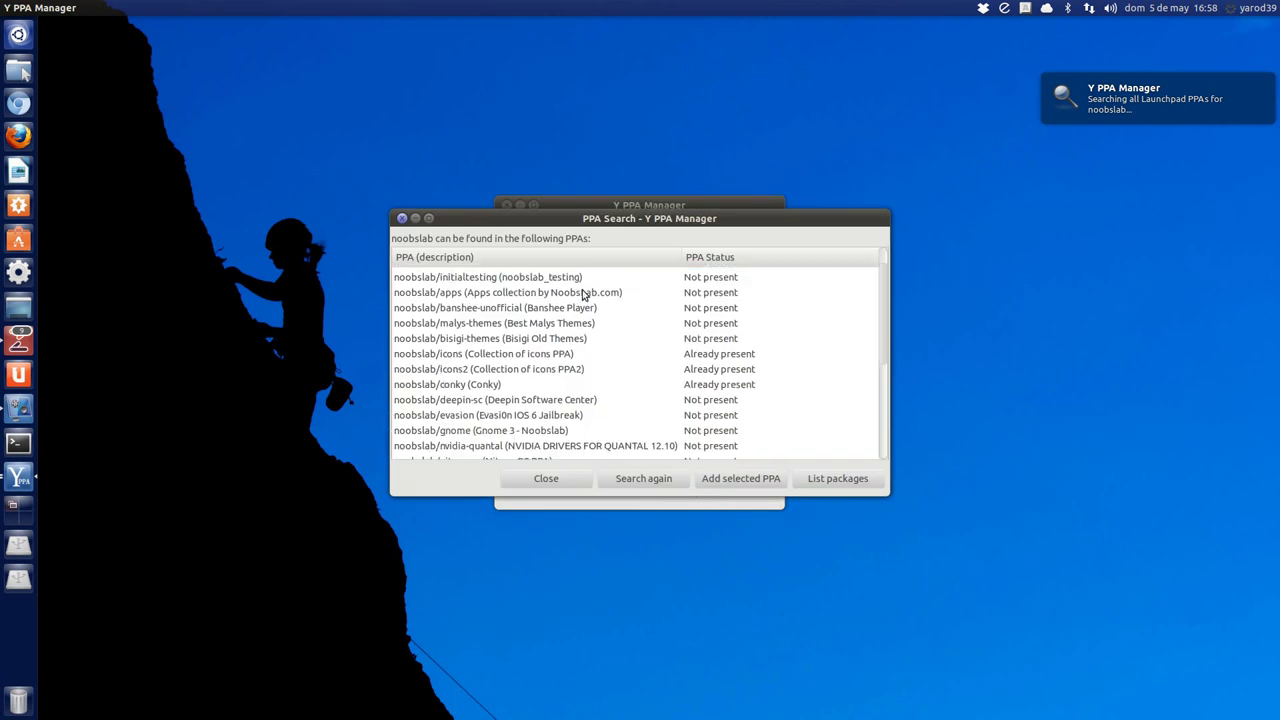
double_click(543, 355)
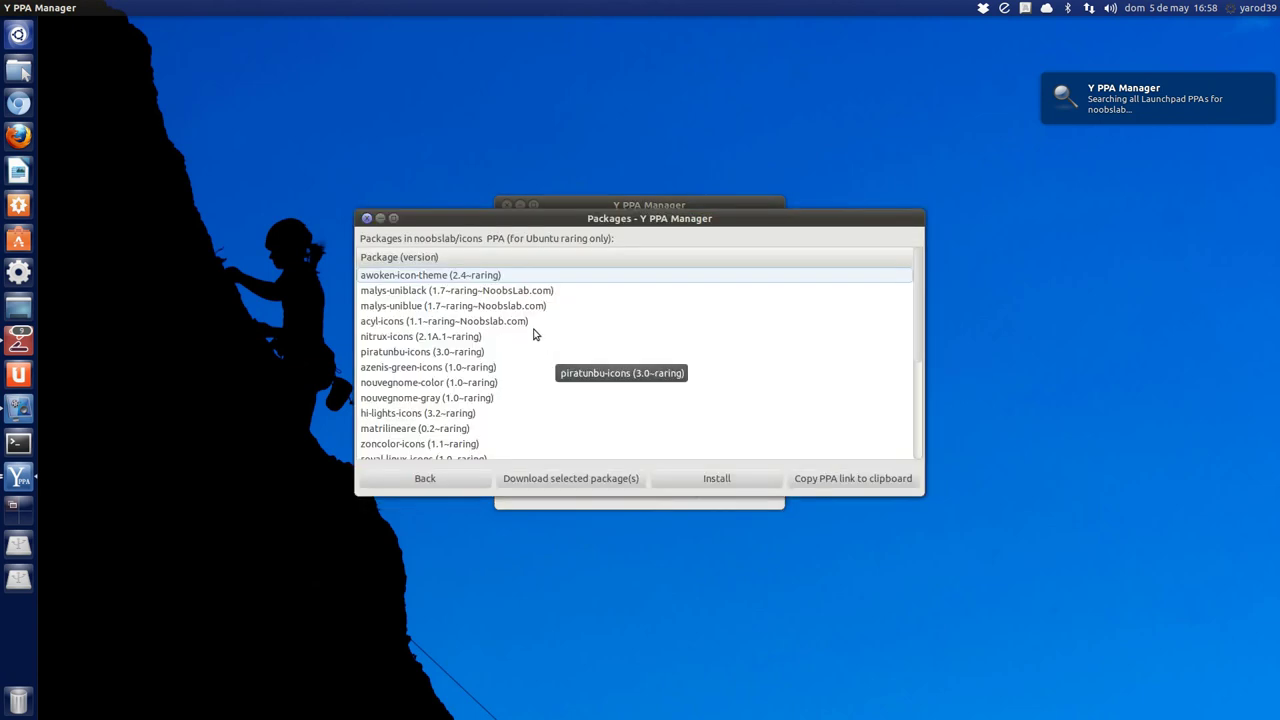
click(489, 279)
scroll(497, 331, down, 5)
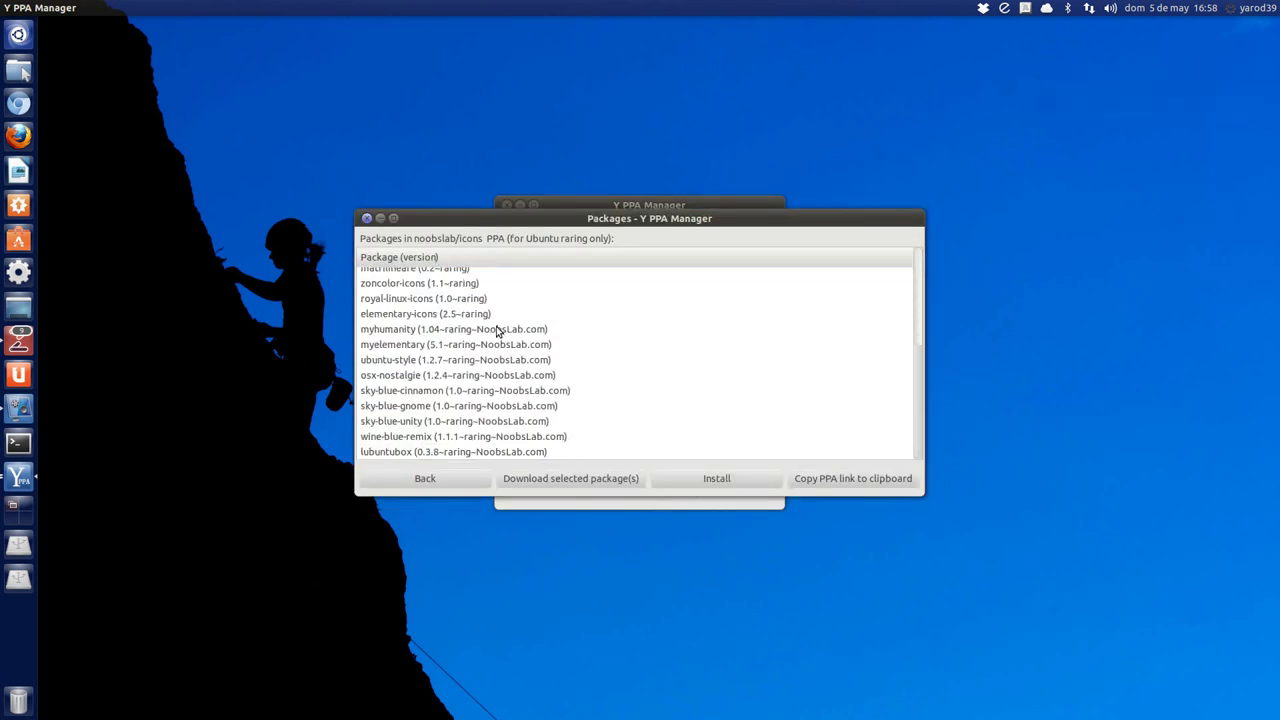
shift+click(503, 452)
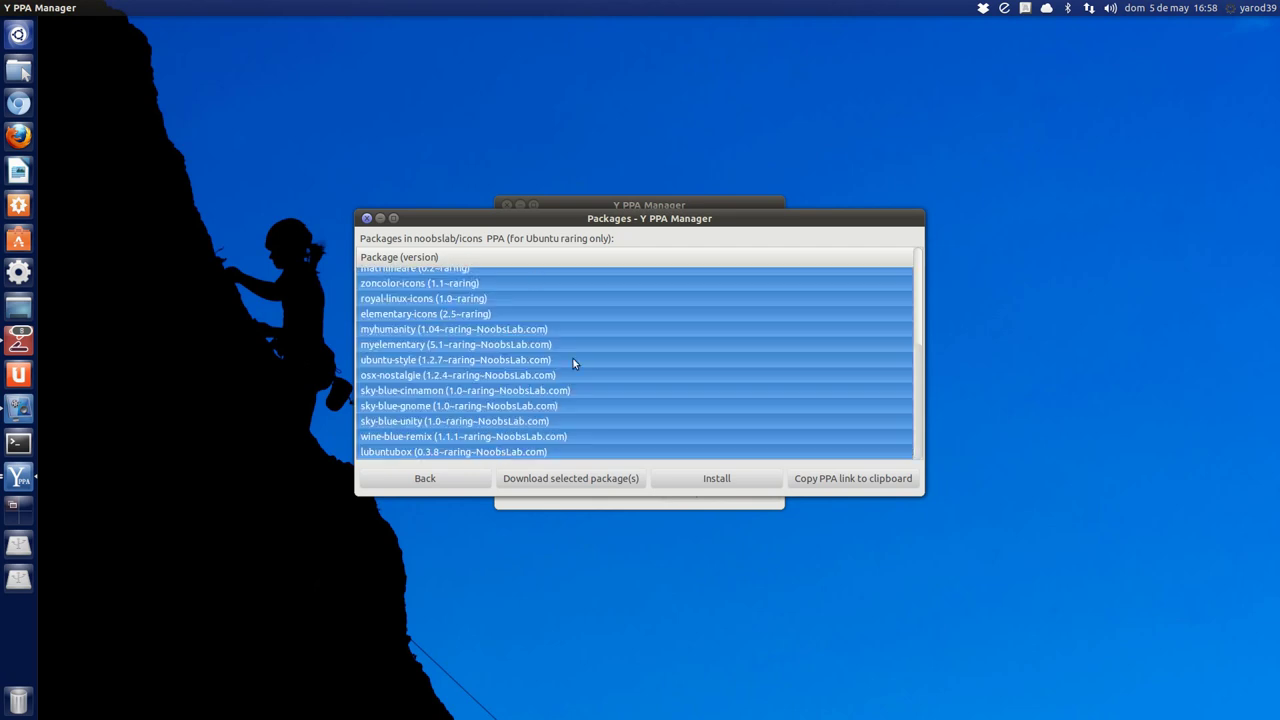
click(367, 216)
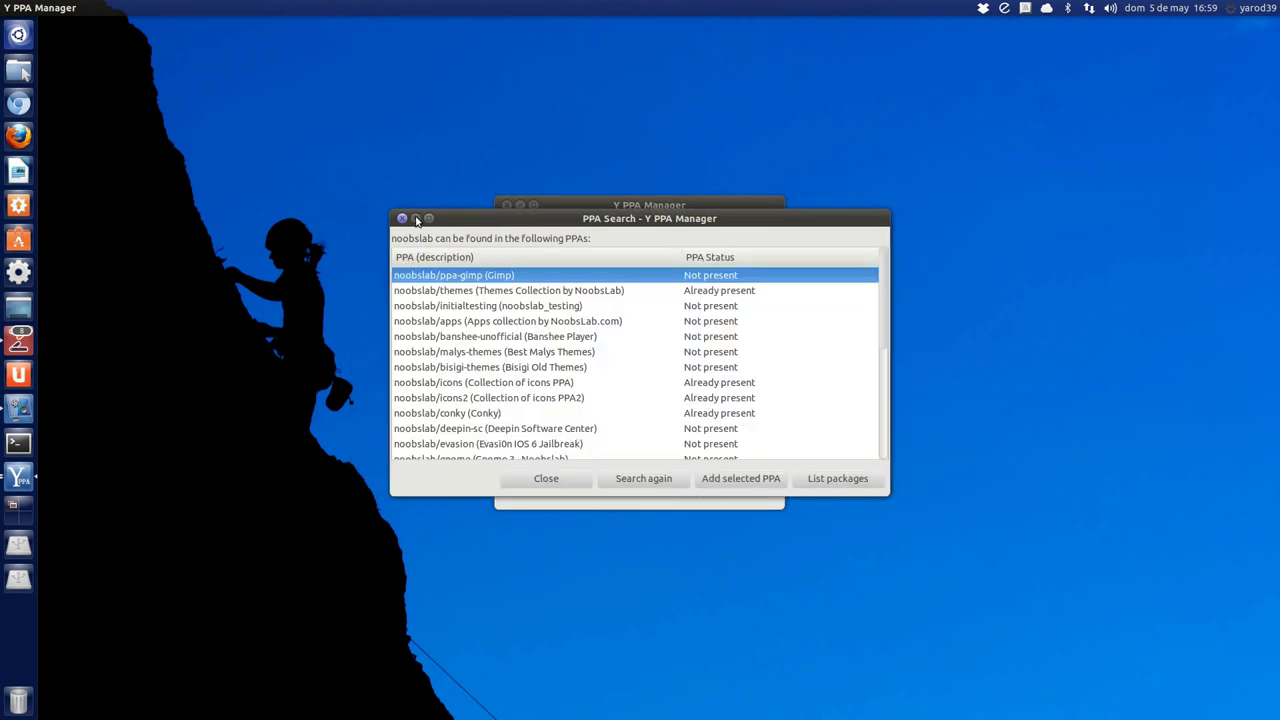
click(402, 218)
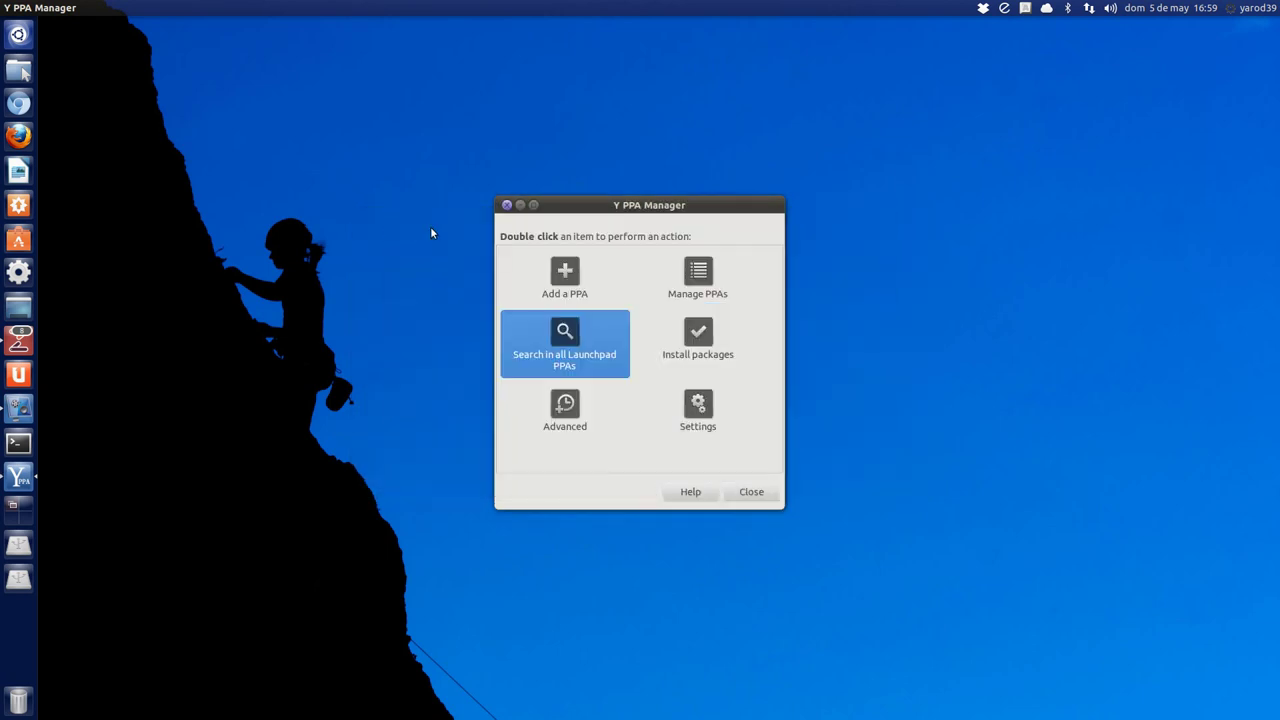
click(508, 205)
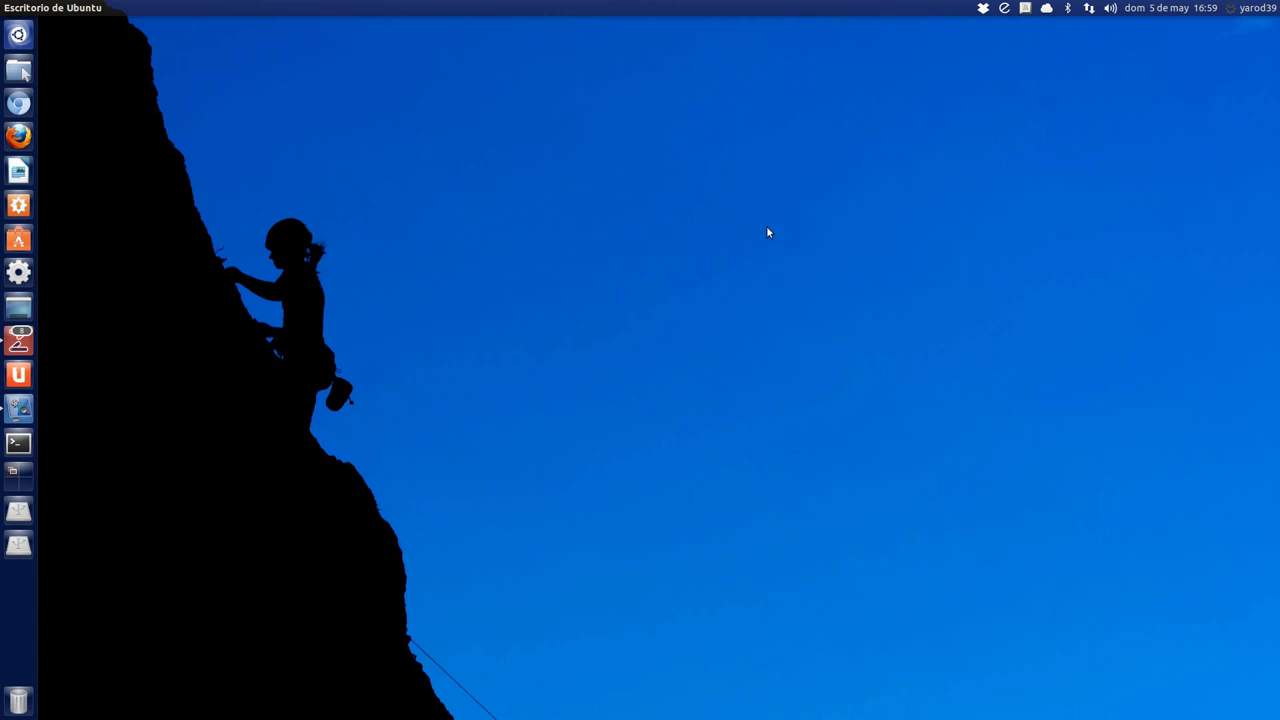